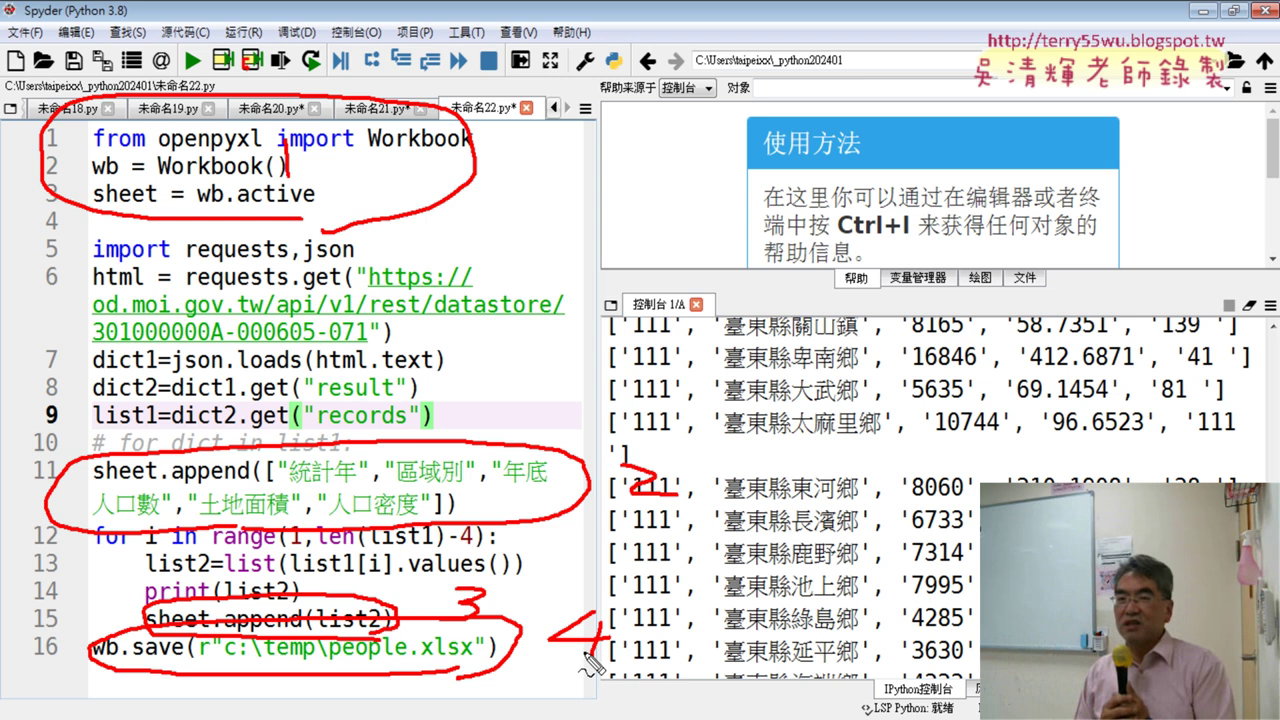
# Run the population script and open the generated people.xlsx from the C: drive's temp folder in Excel
pyautogui.press('Escape')
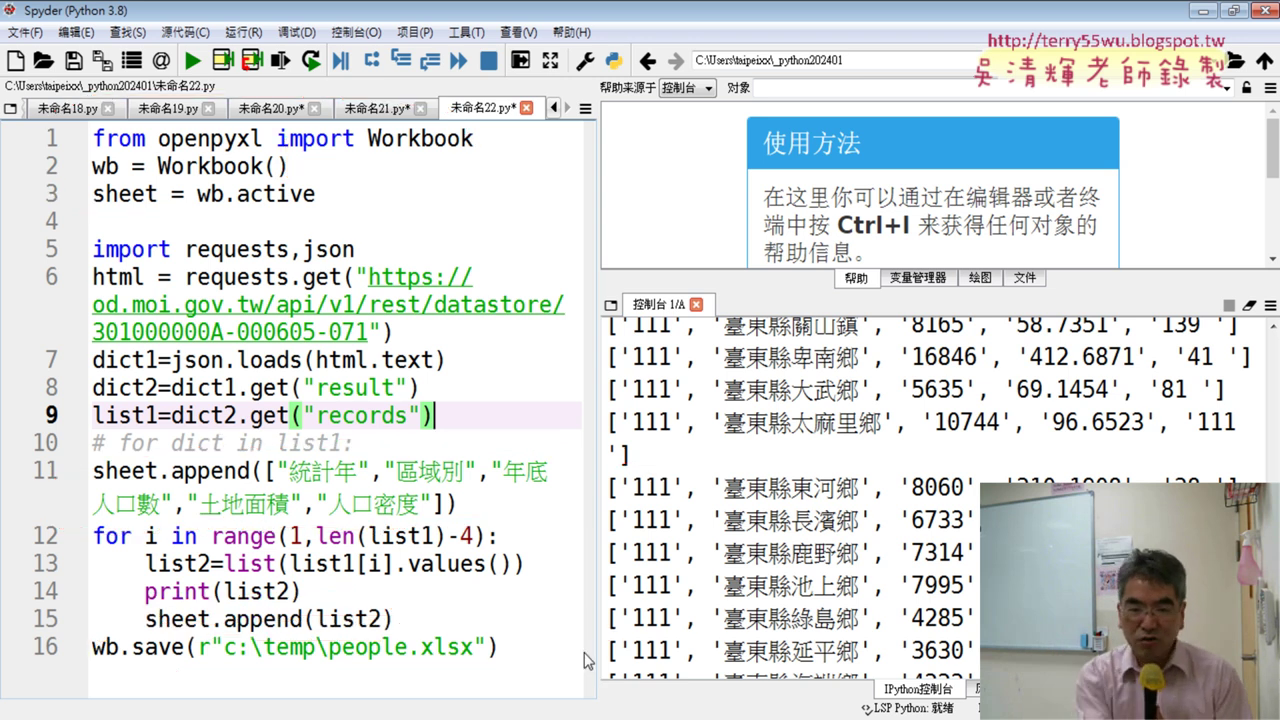
pyautogui.click(193, 62)
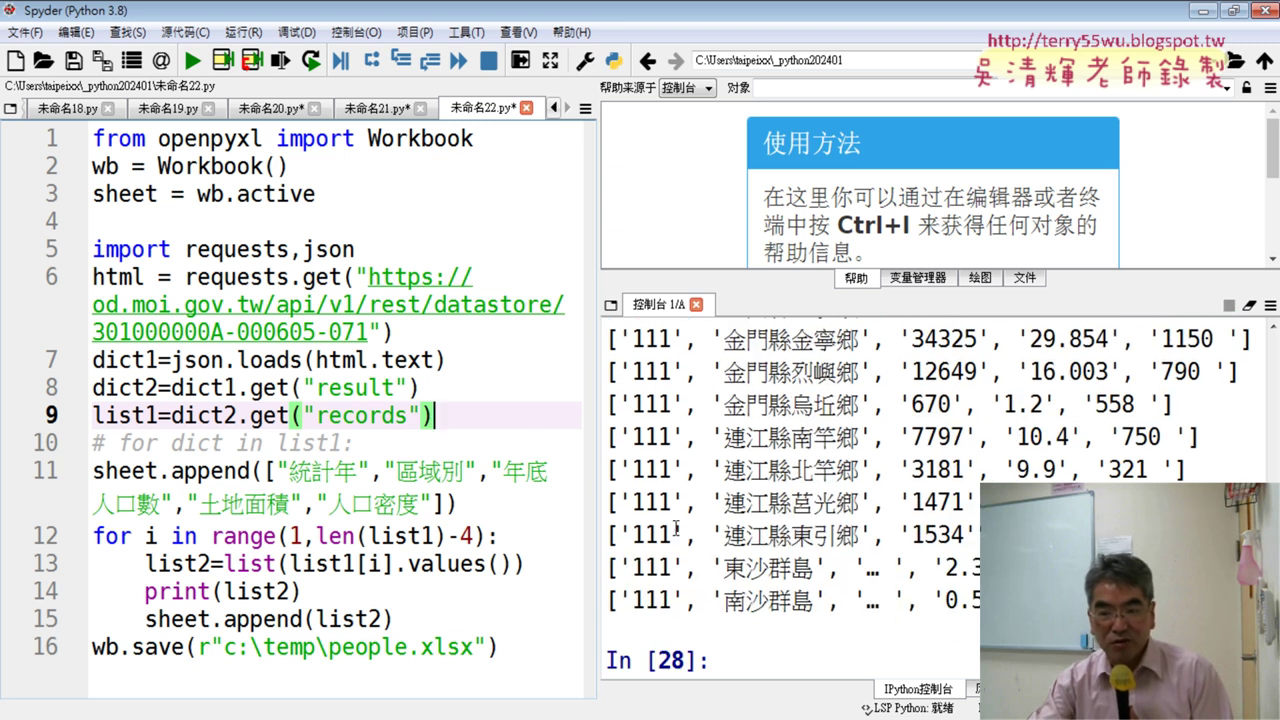
pyautogui.hotkey('alt', 'Tab')
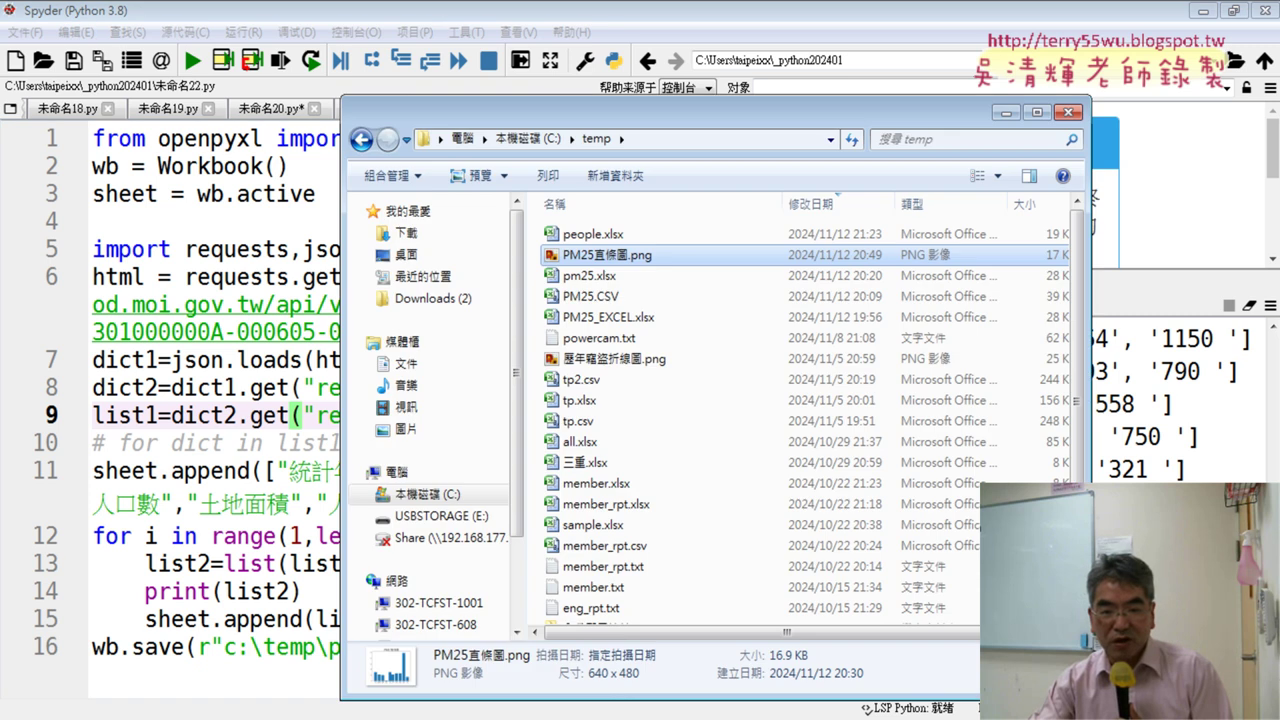
pyautogui.doubleClick(625, 234)
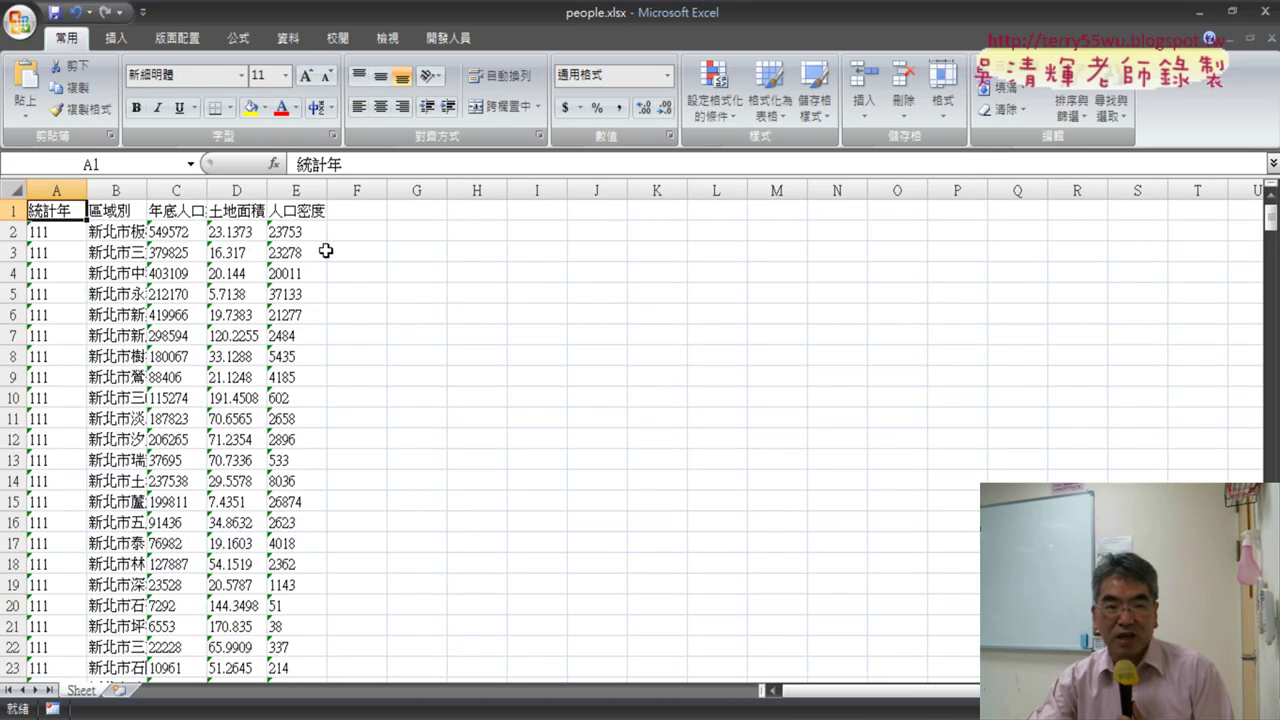
# Sort the table by 人口密度 in descending order and fit the 土地面積 column's width to its contents
pyautogui.click(307, 212)
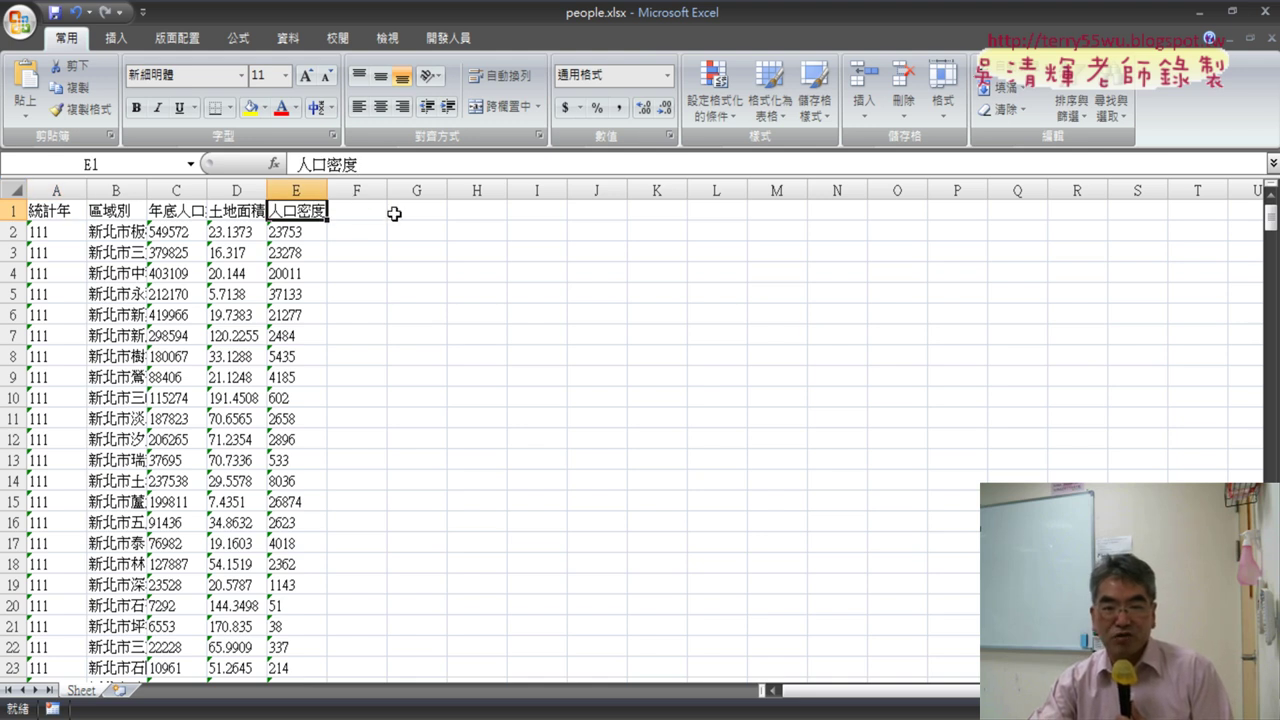
pyautogui.click(302, 50)
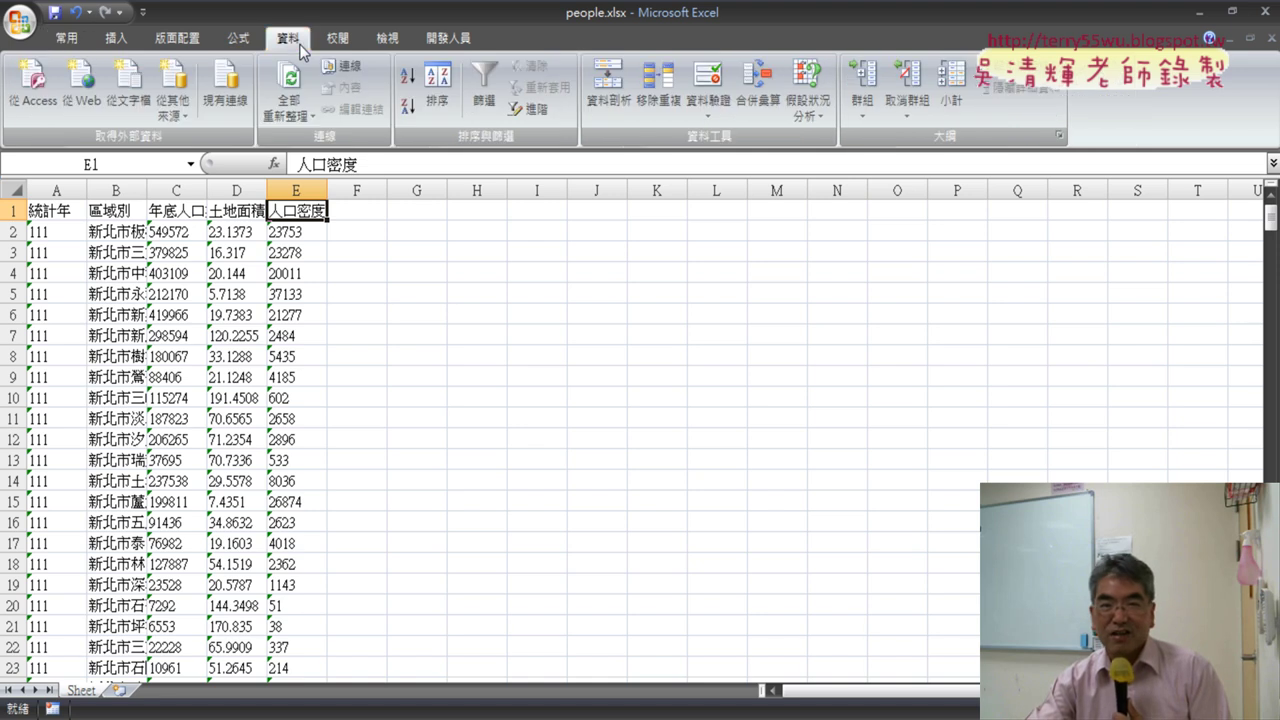
pyautogui.click(406, 112)
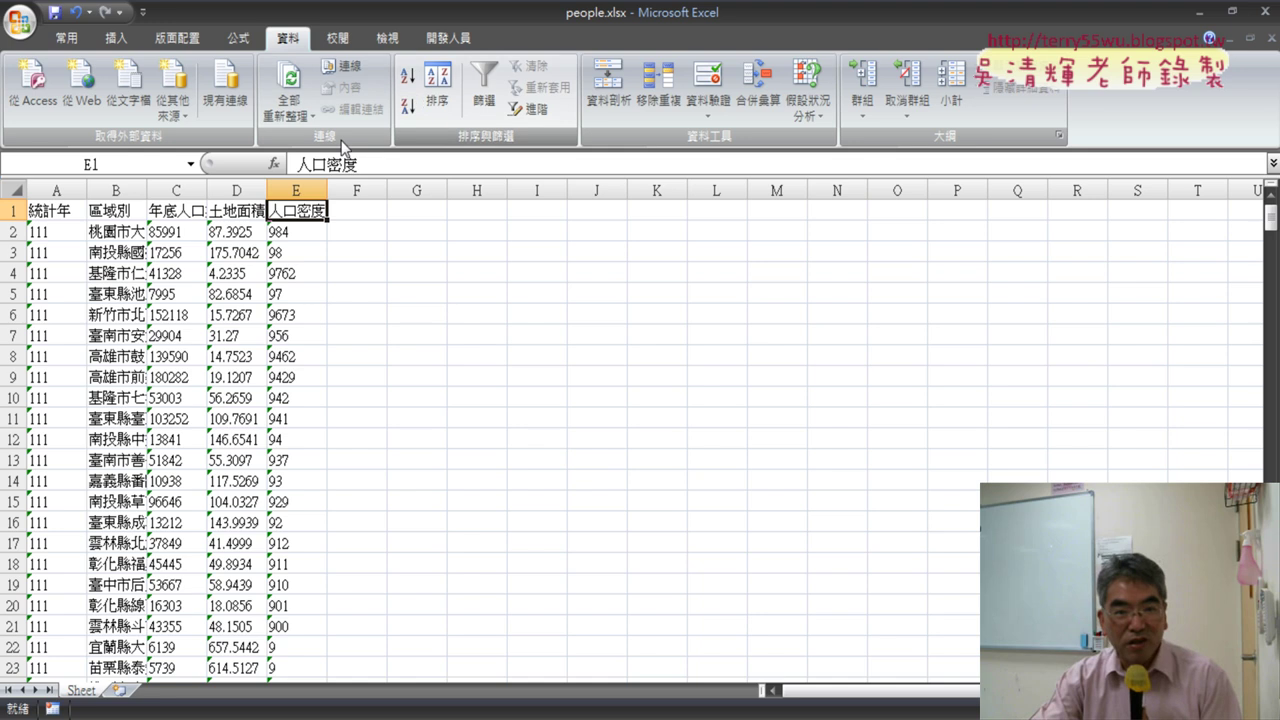
pyautogui.doubleClick(267, 189)
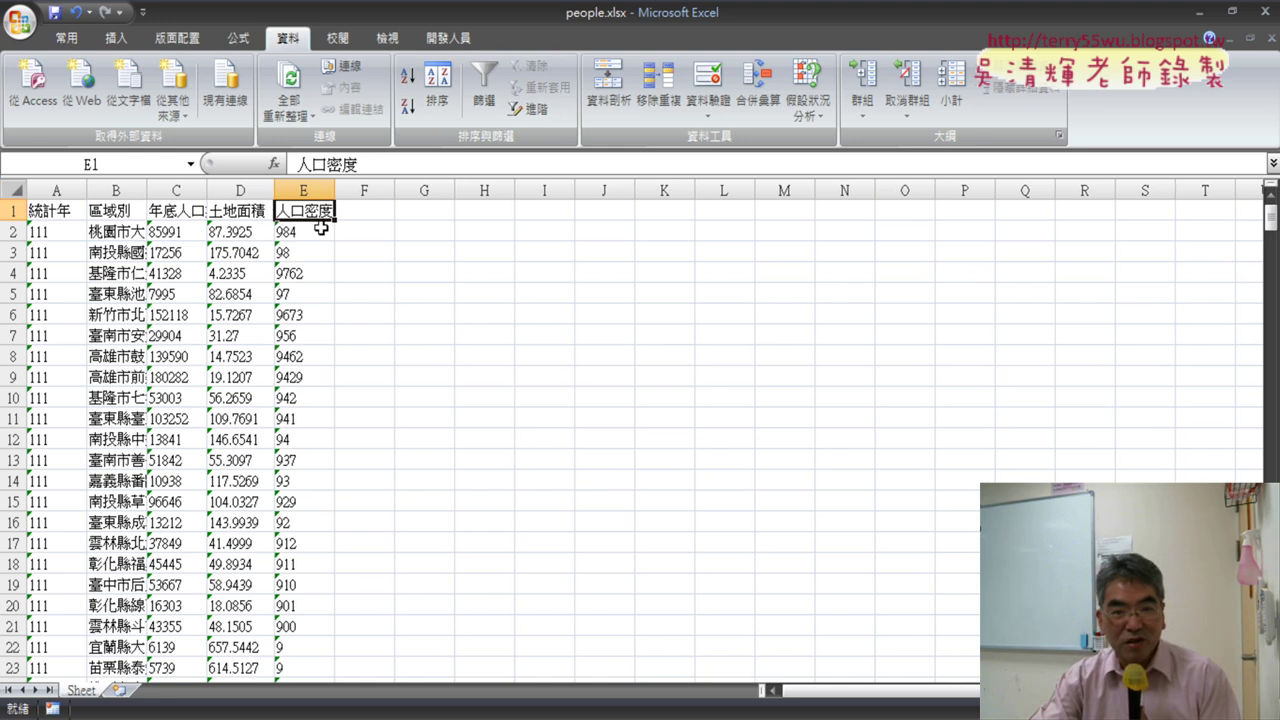
pyautogui.moveTo(320, 230); pyautogui.dragTo(305, 235)
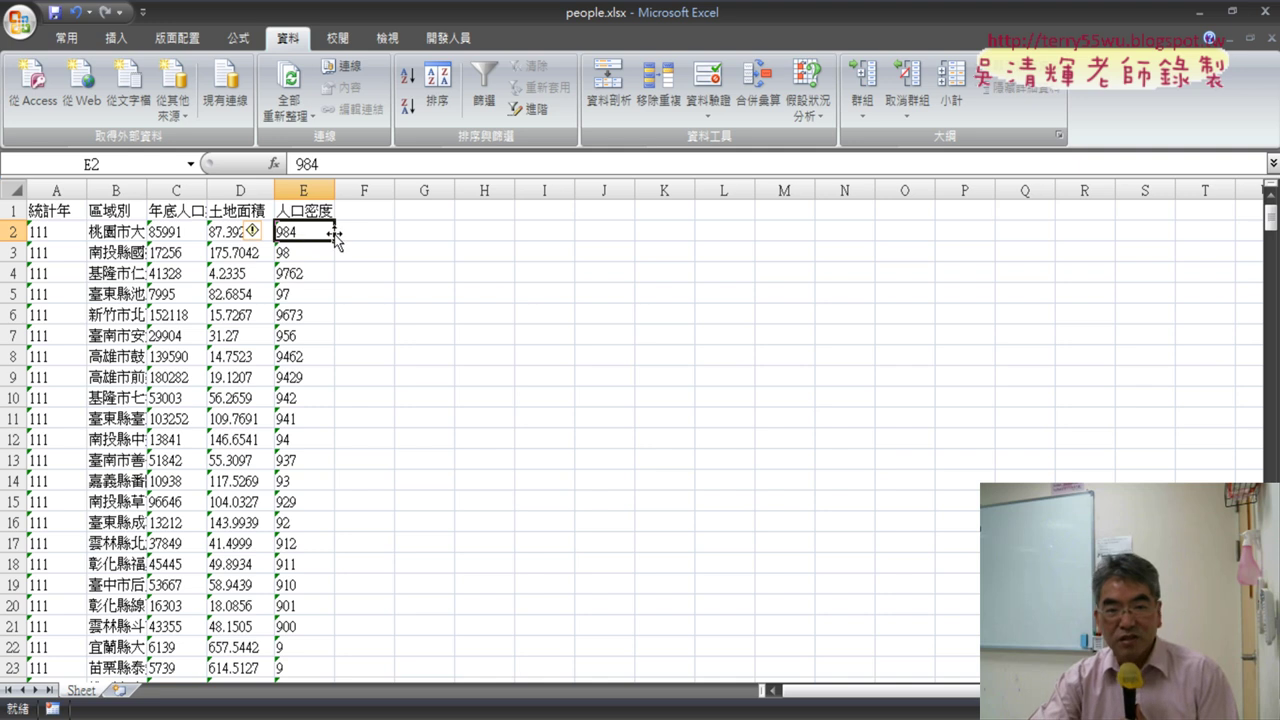
pyautogui.moveTo(254, 240)
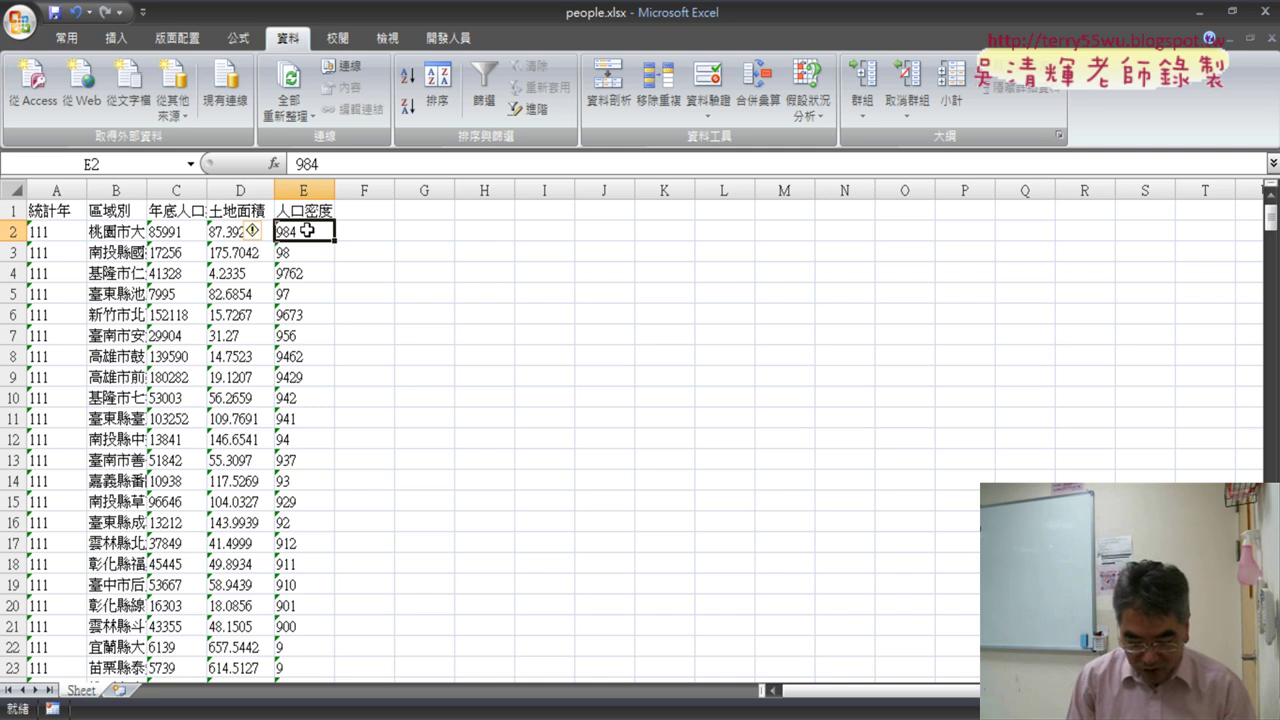
pyautogui.hotkey('ctrl', 'shift', 'Down')
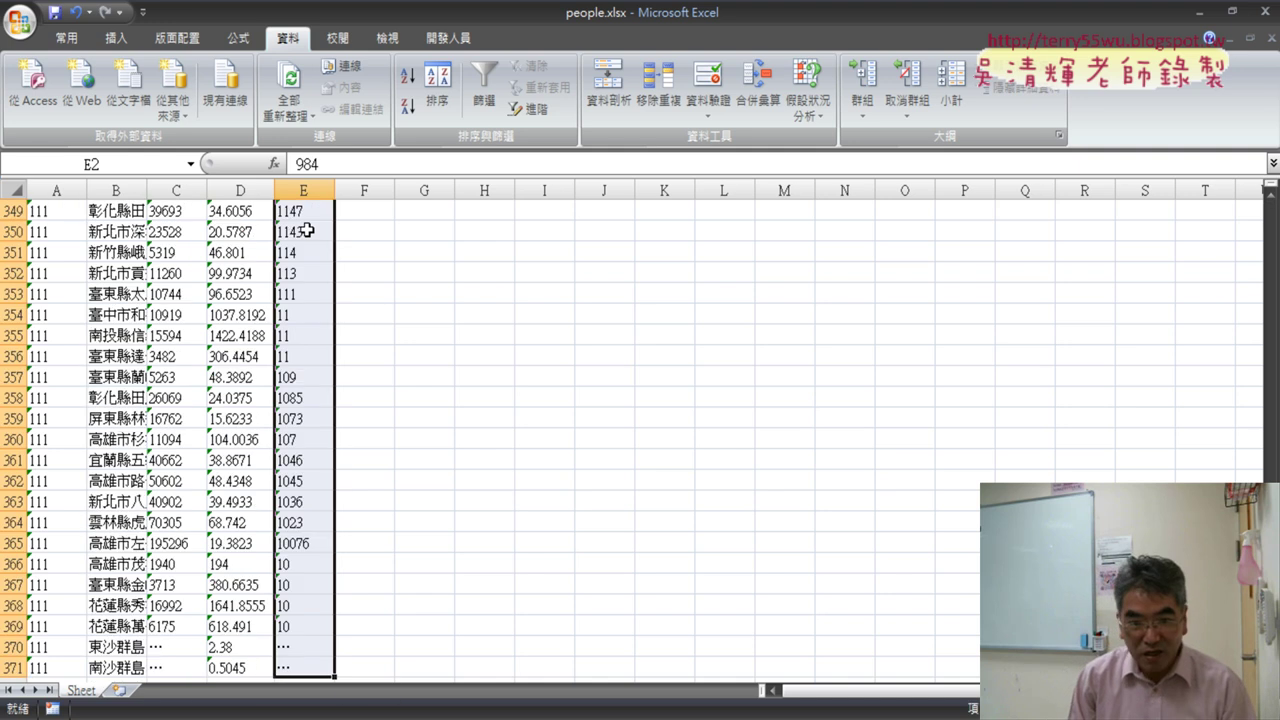
pyautogui.click(281, 621)
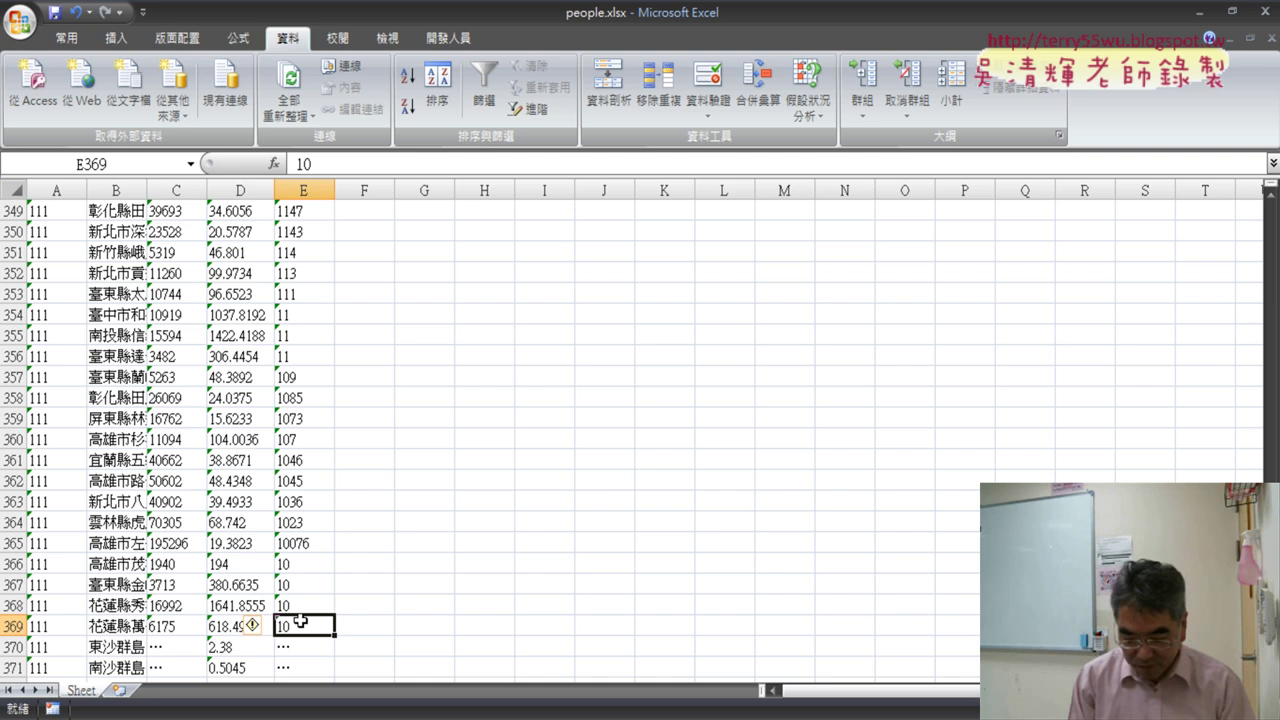
pyautogui.hotkey('ctrl', 'shift', 'Up')
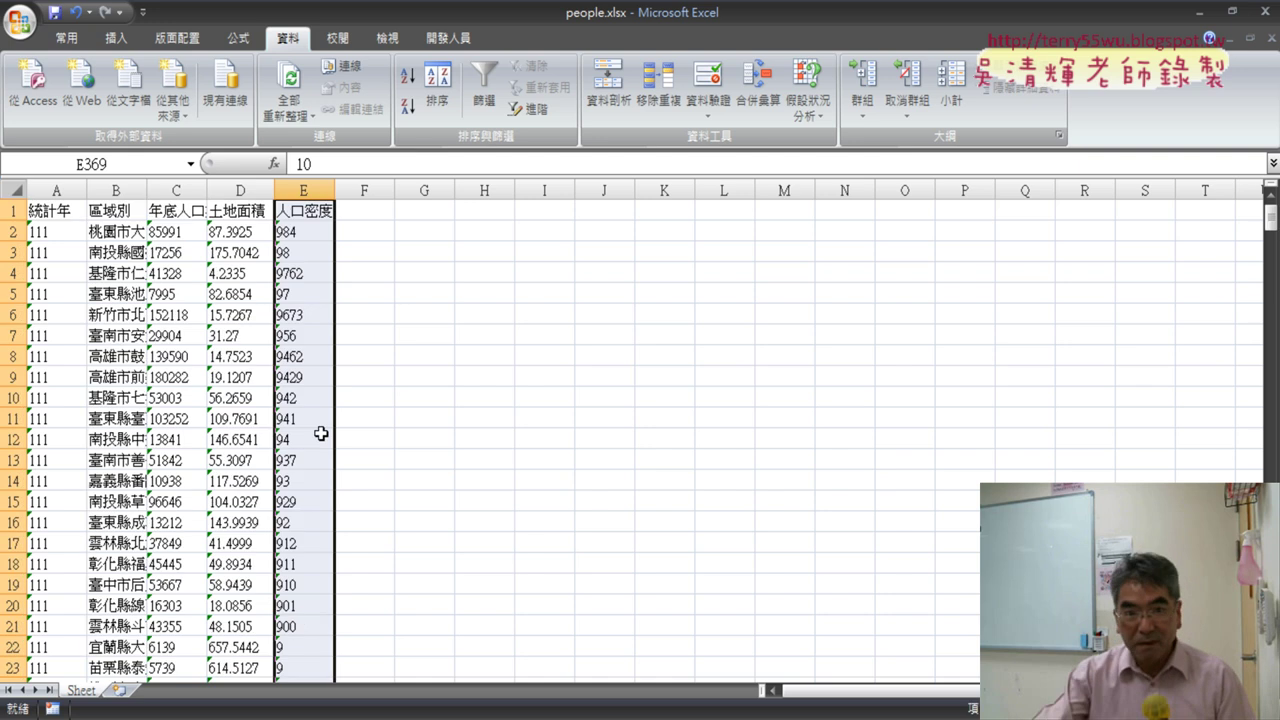
pyautogui.click(287, 229)
pyautogui.click(262, 231)
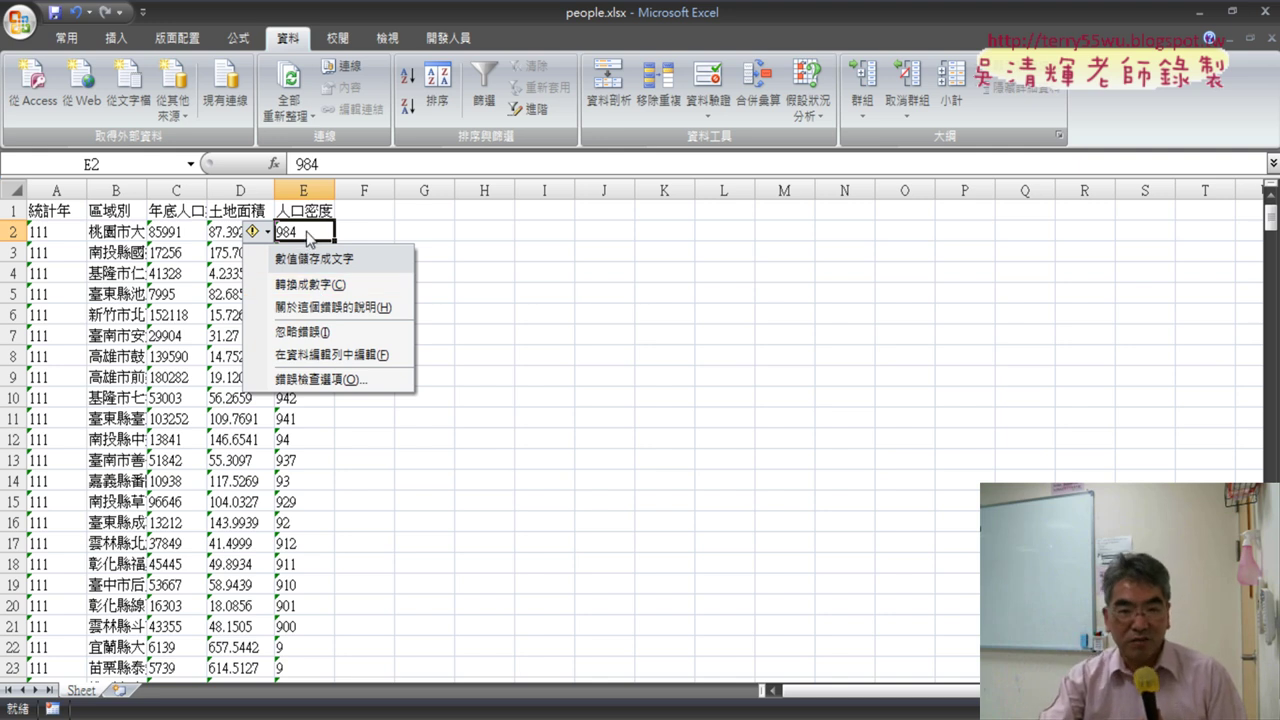
# Convert the 人口密度 values in E2:E369 from text to numbers
pyautogui.click(306, 234)
pyautogui.moveTo(1270, 216); pyautogui.dragTo(1270, 222)
pyautogui.scroll(-3, 663, 651)
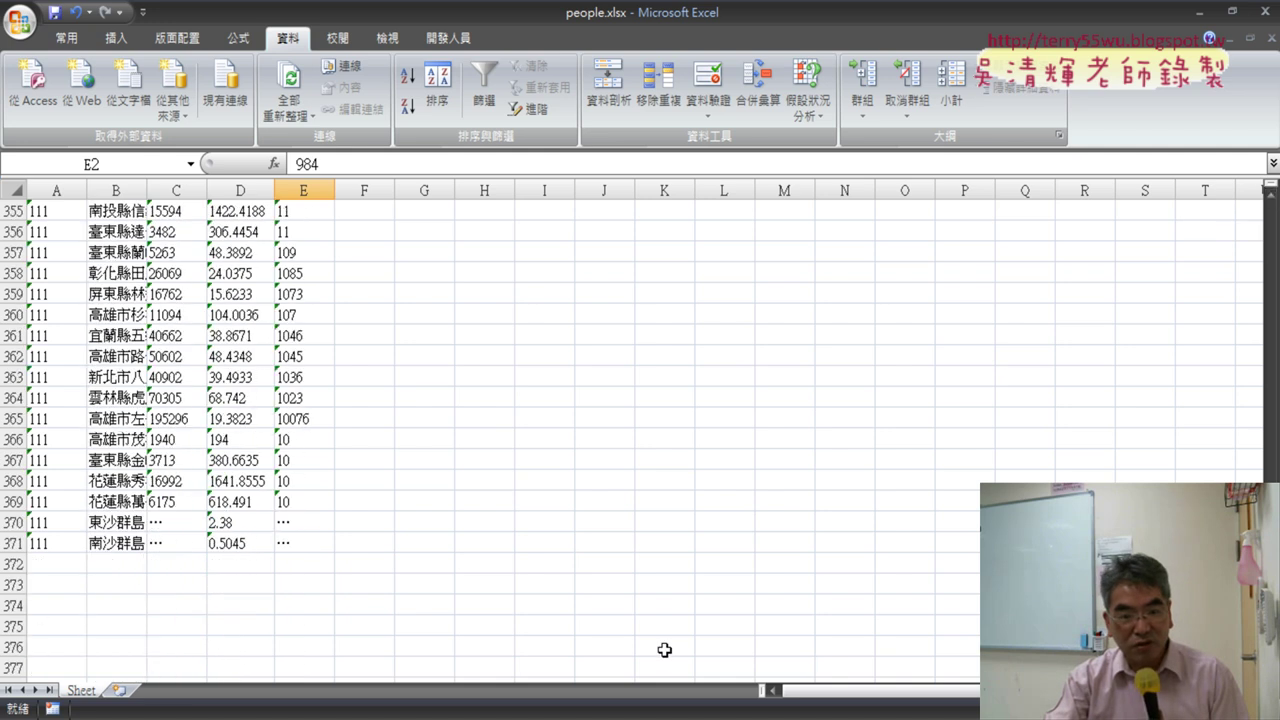
pyautogui.keyDown('shift'); pyautogui.click(304, 439); pyautogui.keyUp('shift')
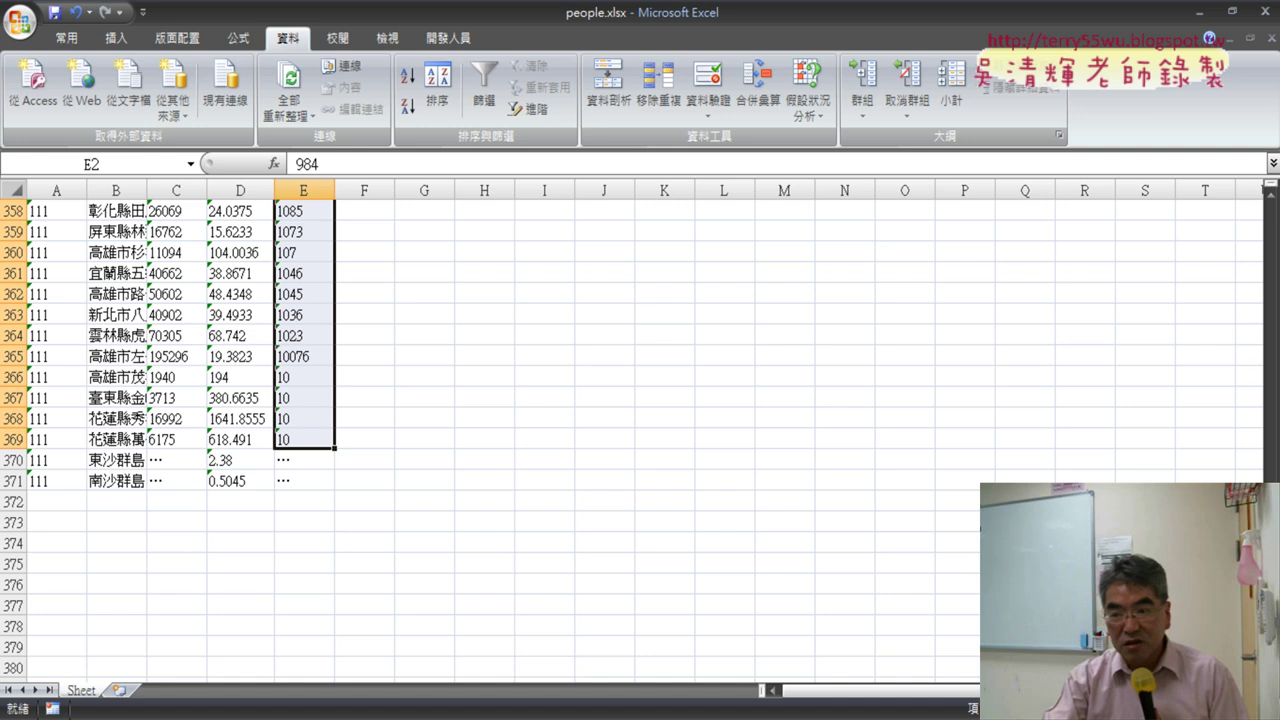
pyautogui.scroll(20, 487, 229)
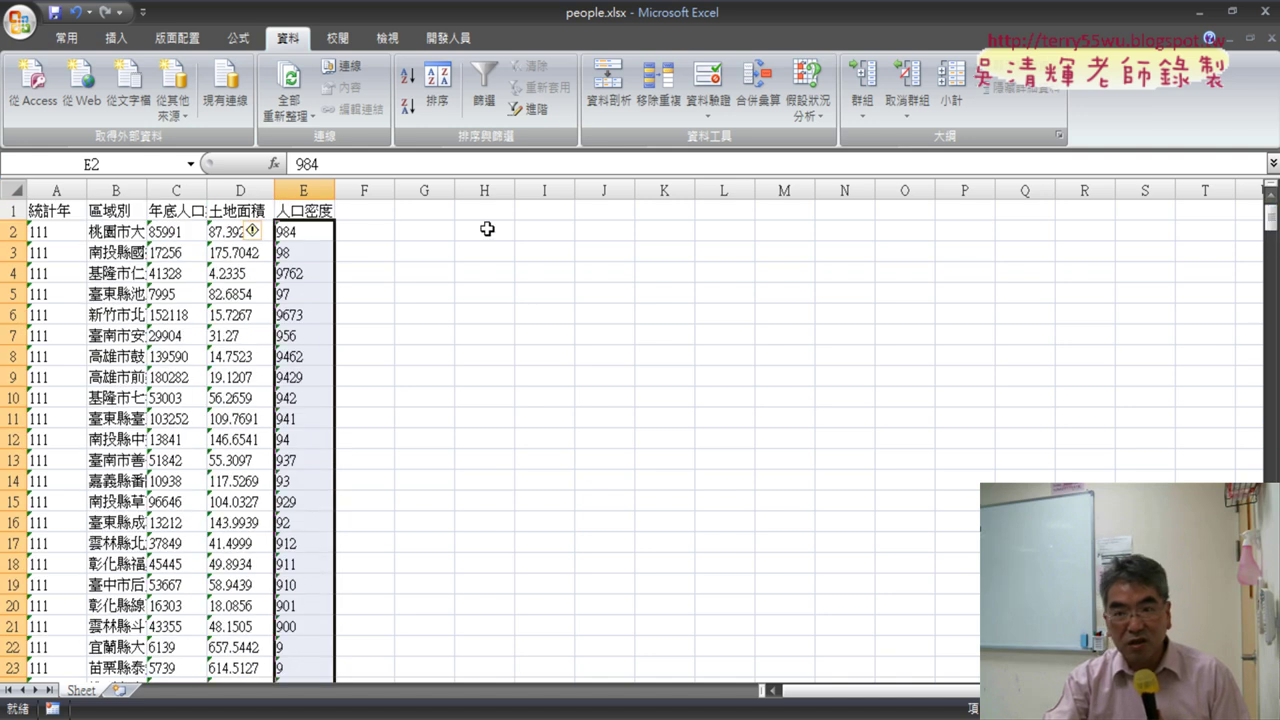
pyautogui.click(258, 232)
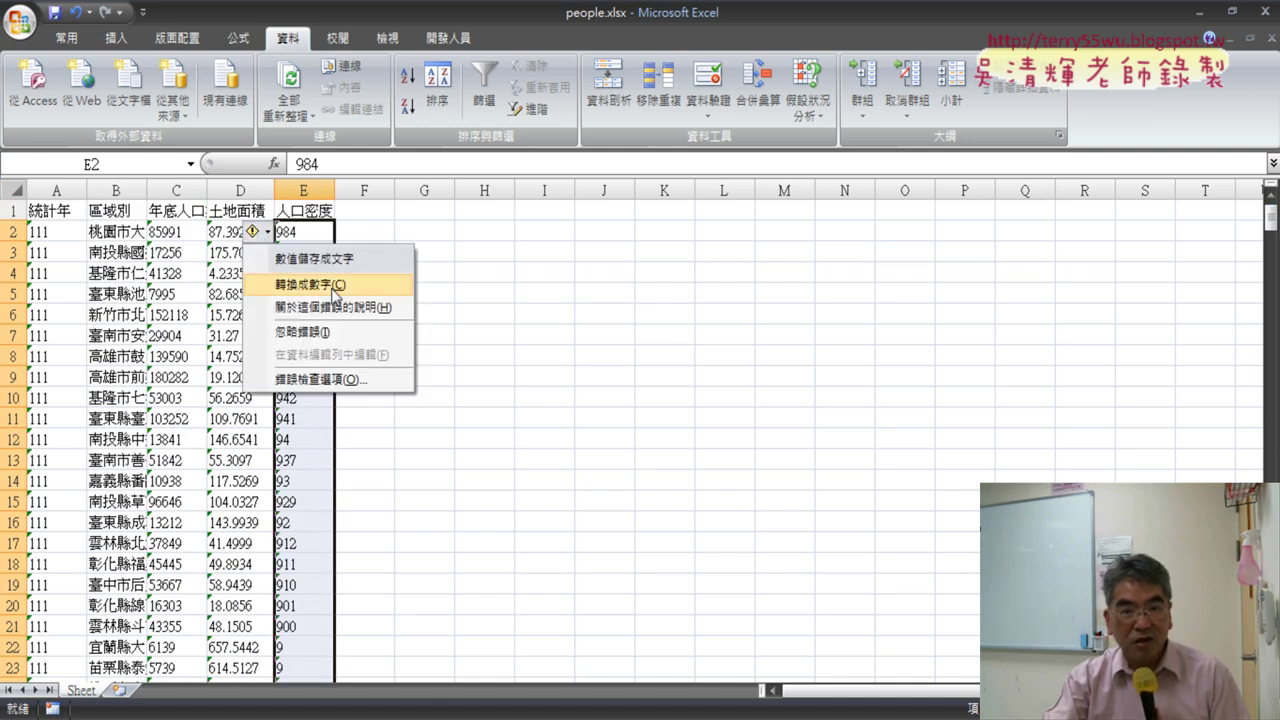
pyautogui.click(336, 288)
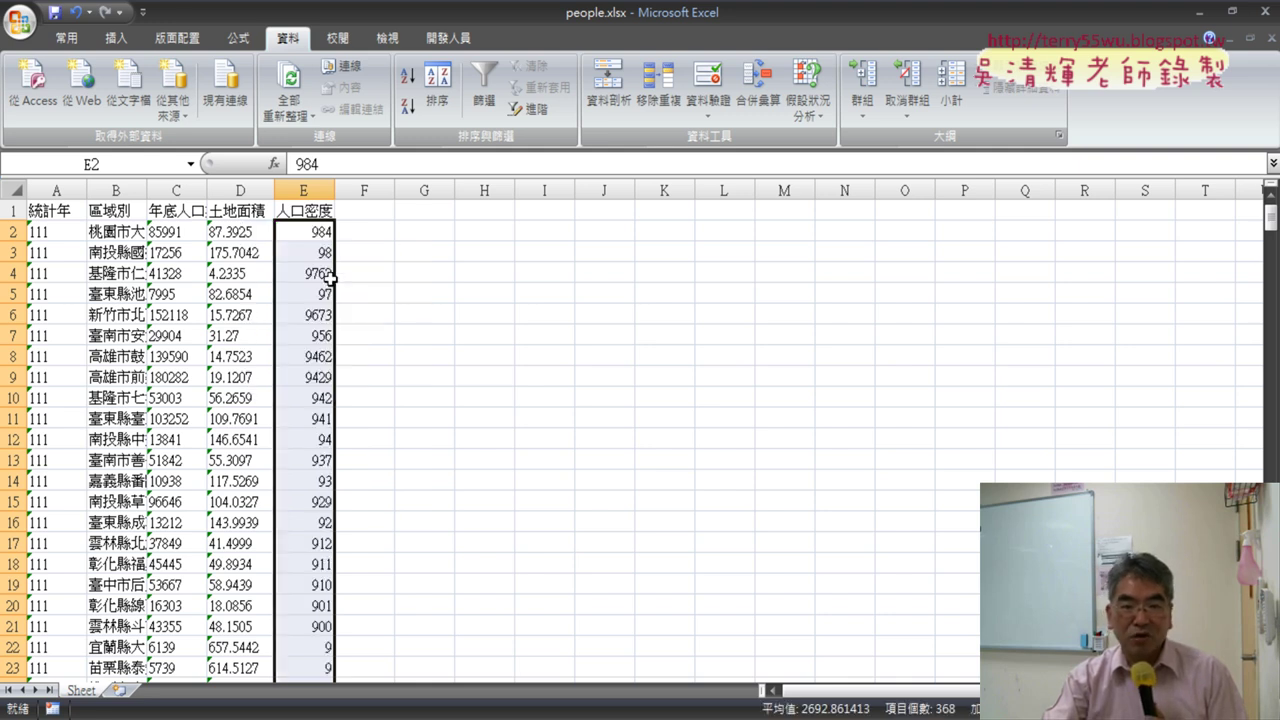
# Replace the "…" placeholders in the 人口密度 column for 東沙群島 and 南沙群島 (E370 and E371) with 0
pyautogui.click(318, 213)
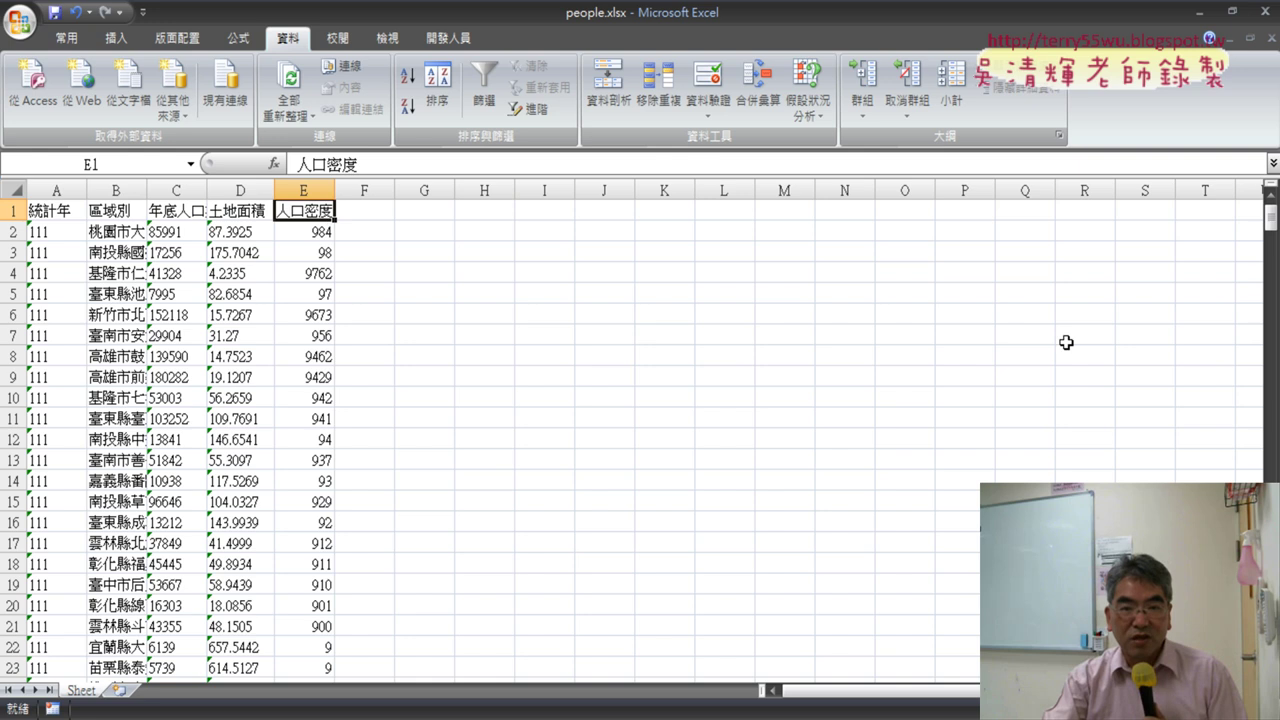
pyautogui.moveTo(1269, 200); pyautogui.dragTo(1269, 212)
pyautogui.scroll(-3, 710, 570)
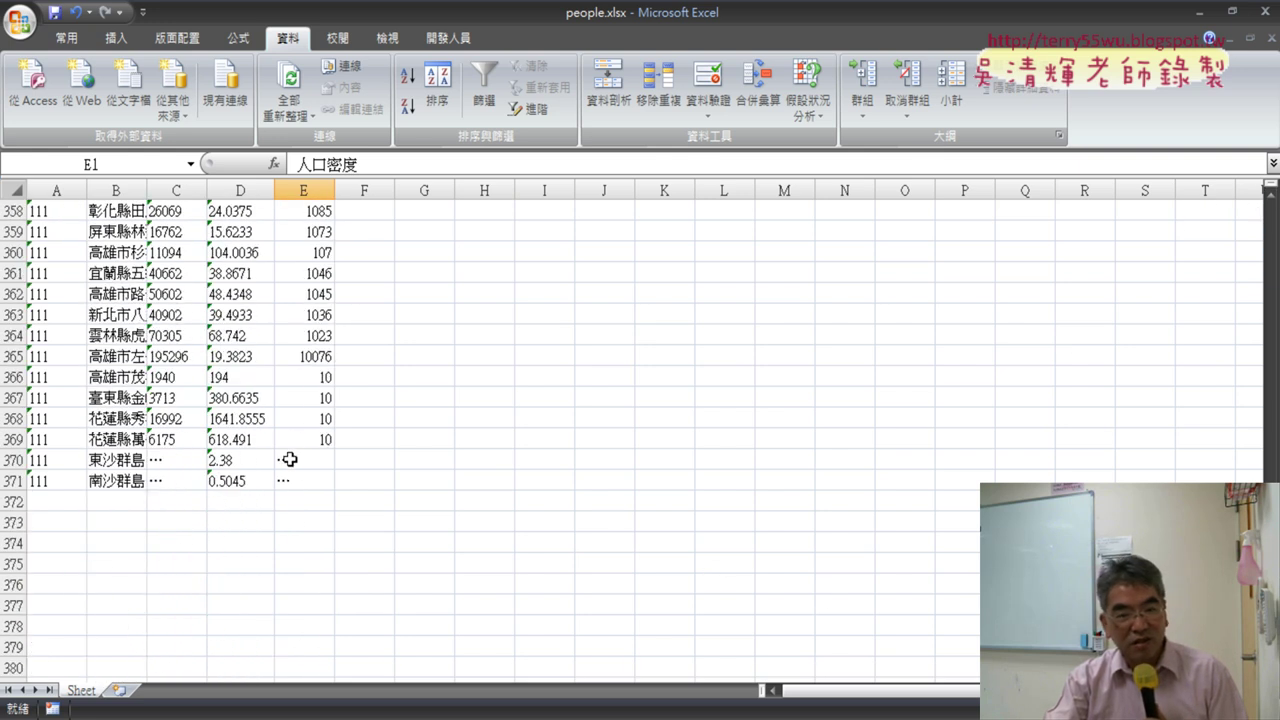
pyautogui.moveTo(14, 459); pyautogui.dragTo(10, 480)
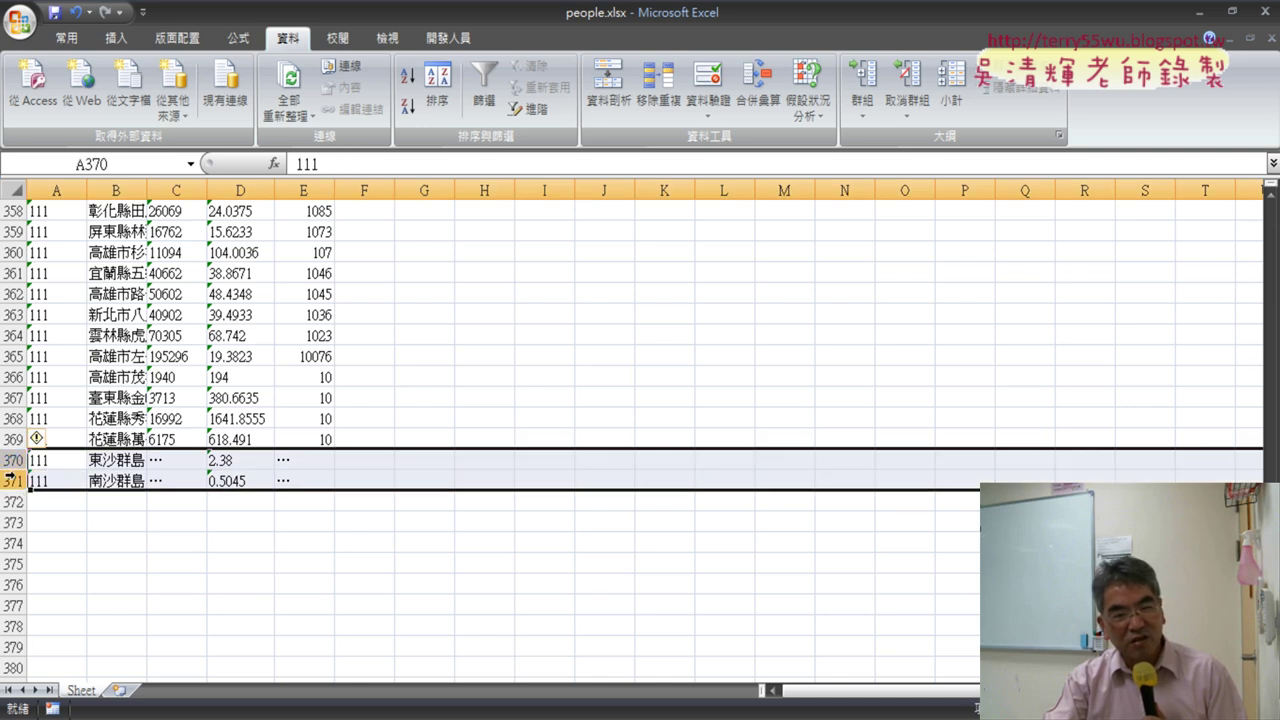
pyautogui.doubleClick(316, 459)
pyautogui.moveTo(321, 457); pyautogui.dragTo(282, 458)
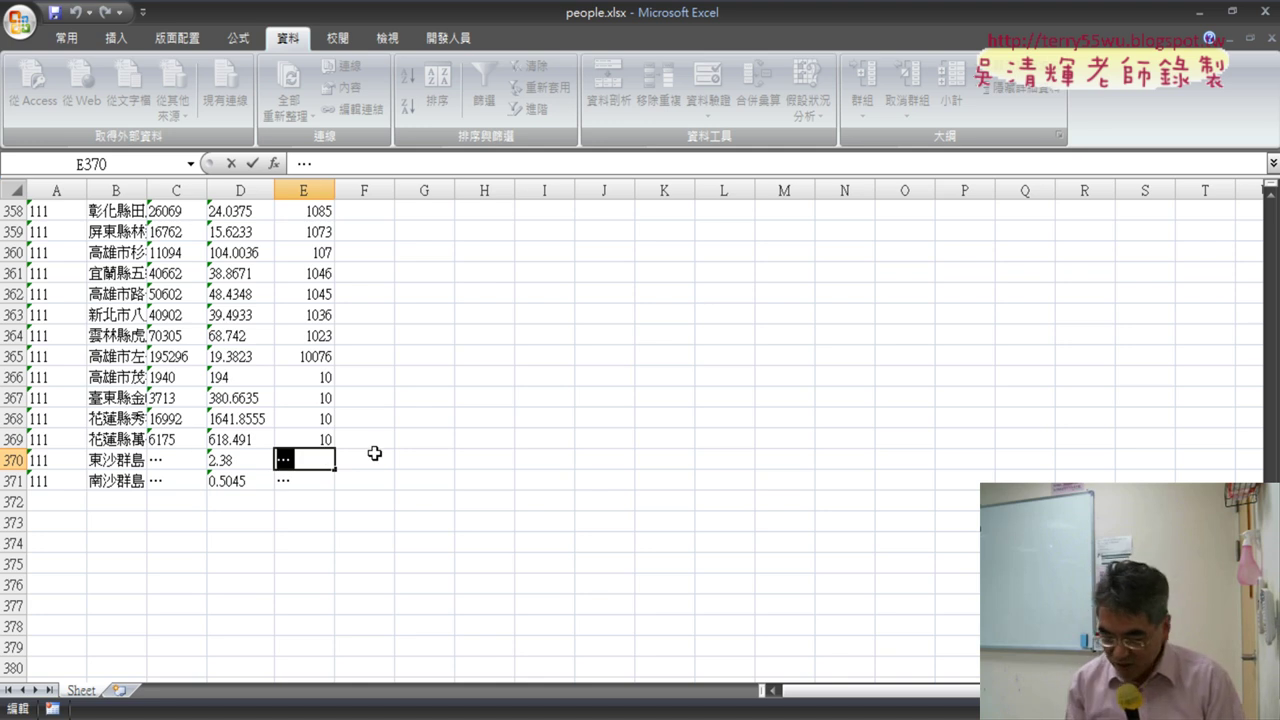
pyautogui.write('0')
pyautogui.doubleClick(328, 484)
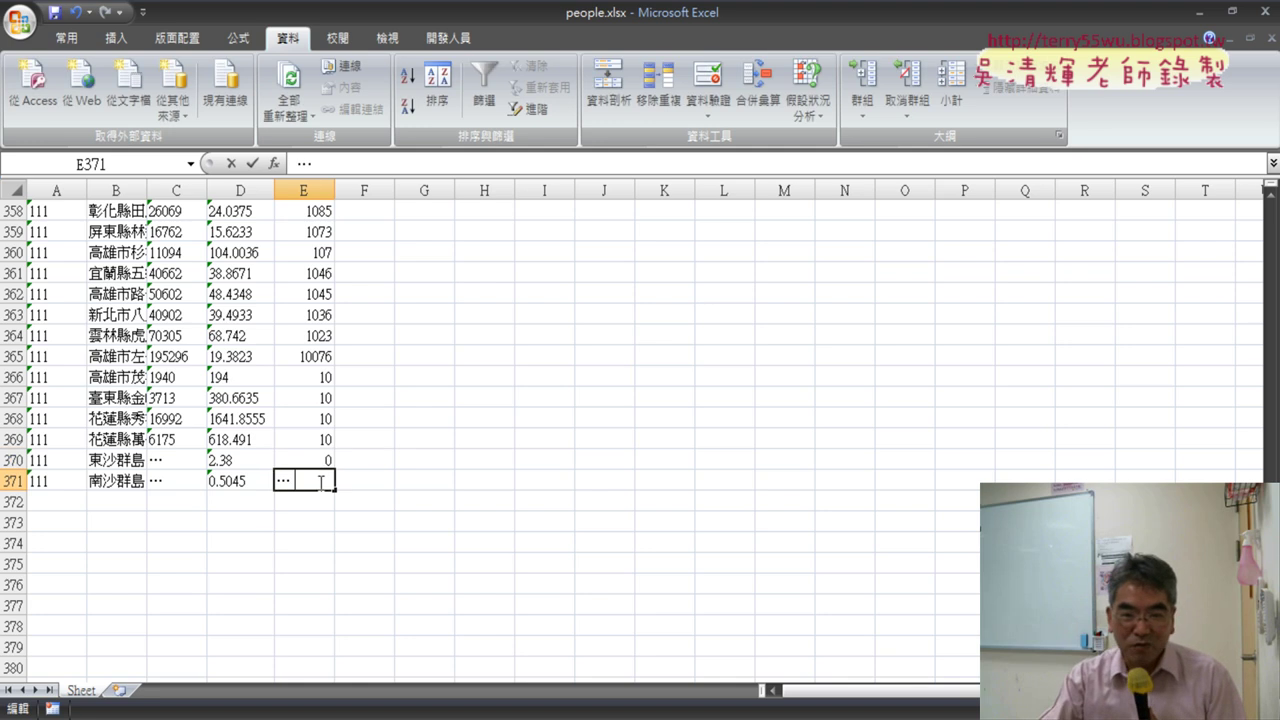
pyautogui.moveTo(328, 484); pyautogui.dragTo(228, 481)
pyautogui.write('0')
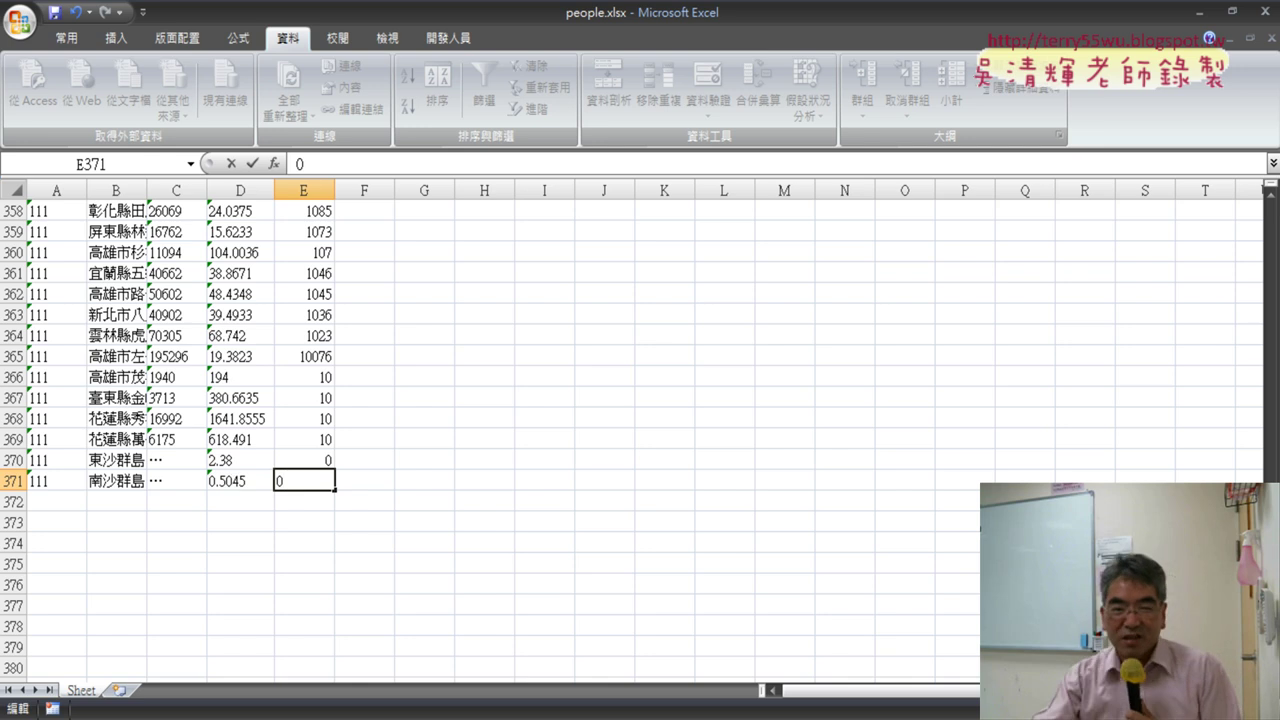
# Sort the table by the numeric 人口密度 values in descending order and widen the 區域別 column to fit the full district names
pyautogui.moveTo(1271, 655); pyautogui.dragTo(1271, 218)
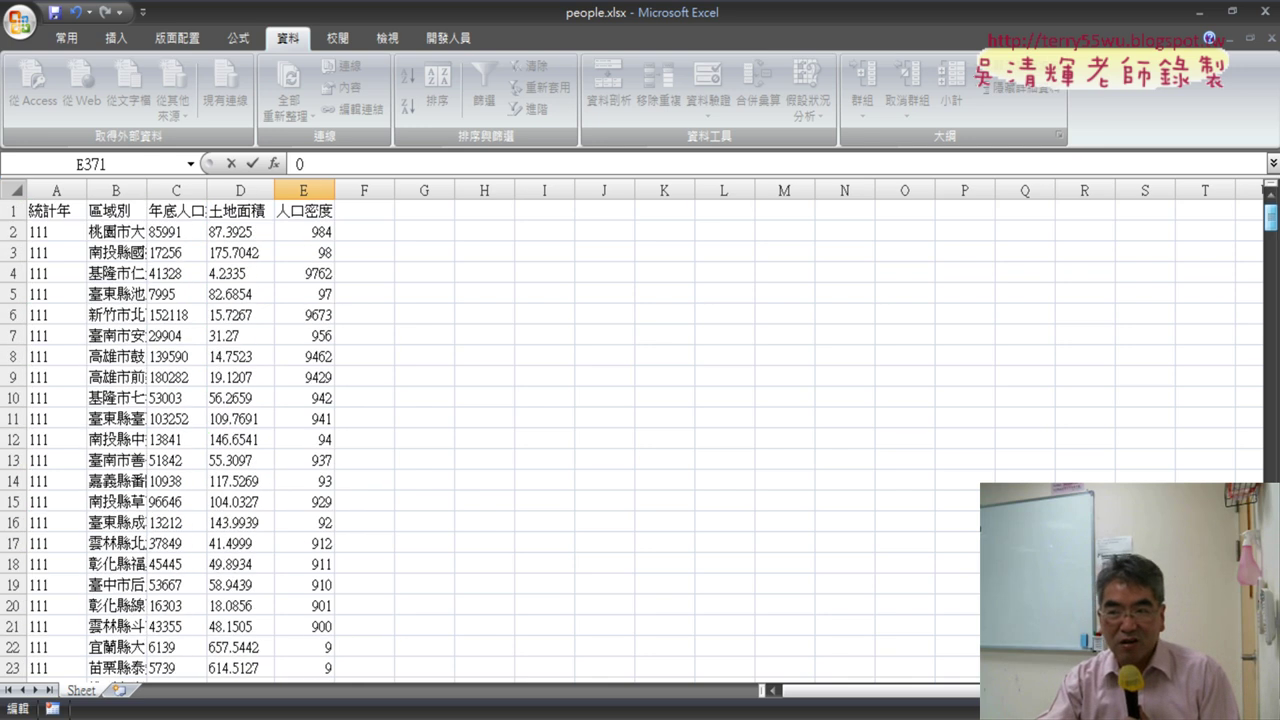
pyautogui.click(322, 206)
pyautogui.click(412, 112)
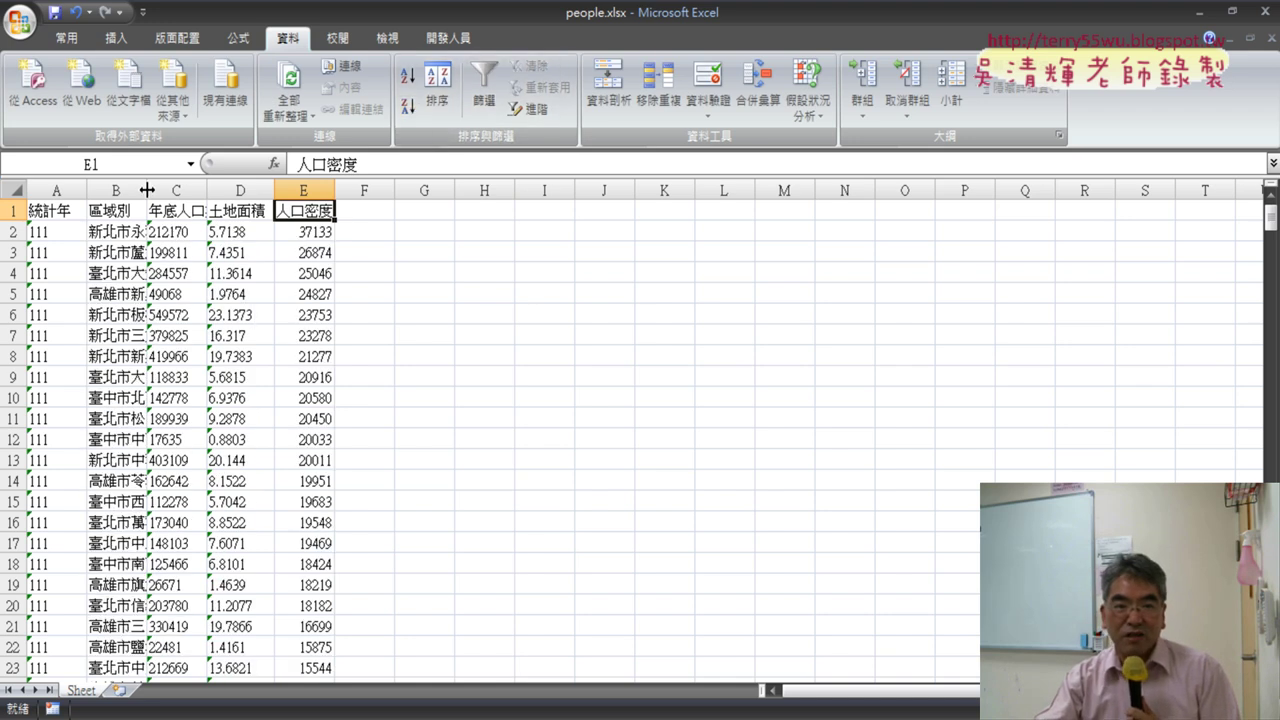
pyautogui.moveTo(146, 190); pyautogui.dragTo(202, 190)
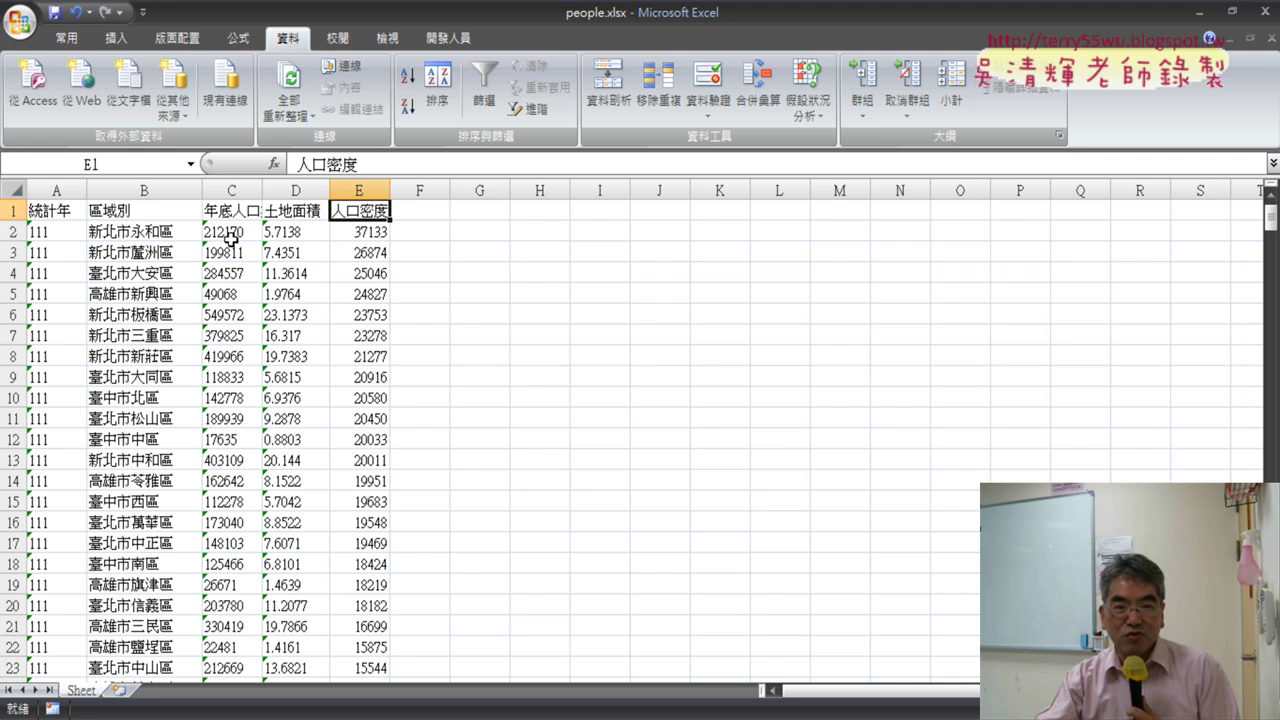
# Highlight the header and the ten most densely populated districts, rows 1 to 11, to examine the top ten
pyautogui.click(15, 231)
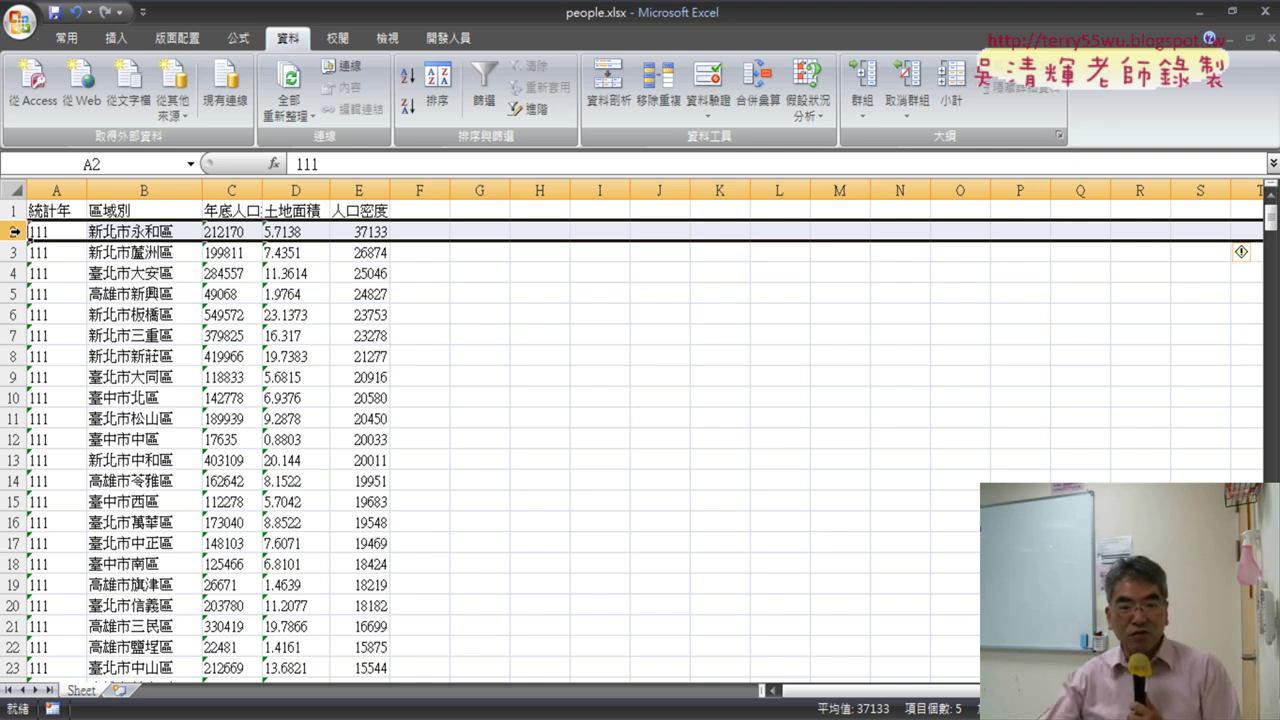
pyautogui.click(14, 398)
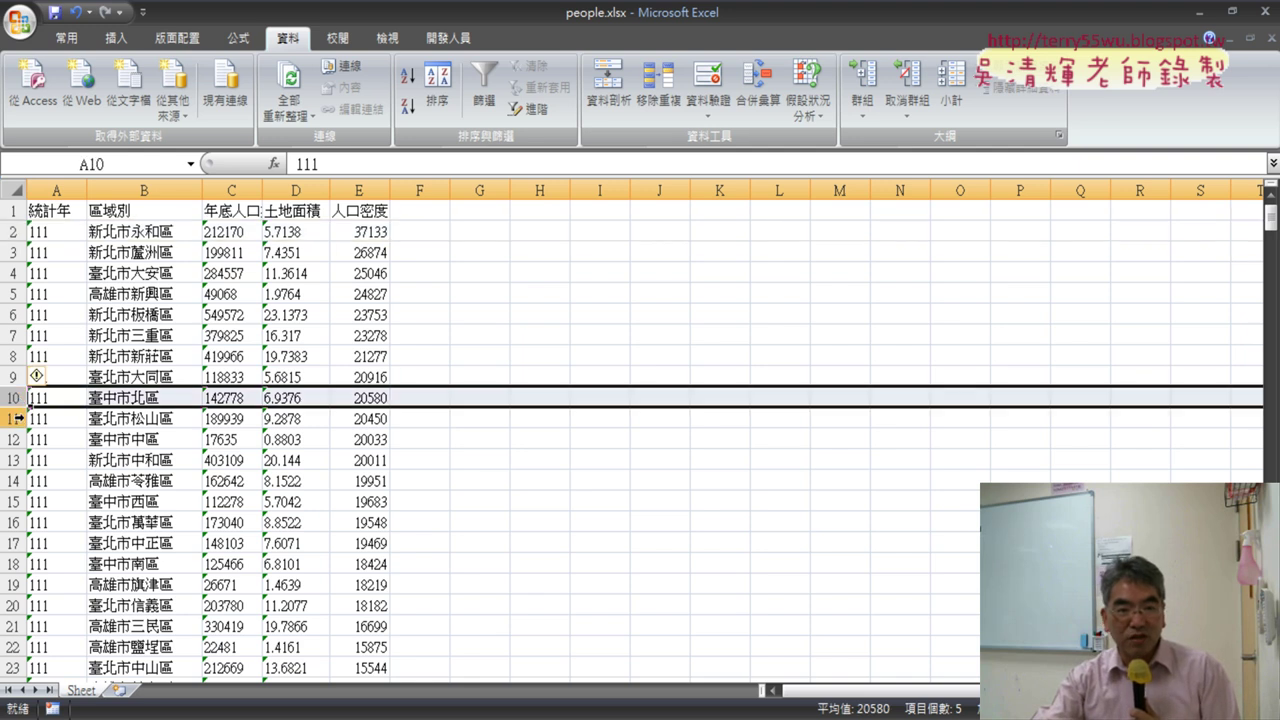
pyautogui.moveTo(17, 418); pyautogui.dragTo(33, 216)
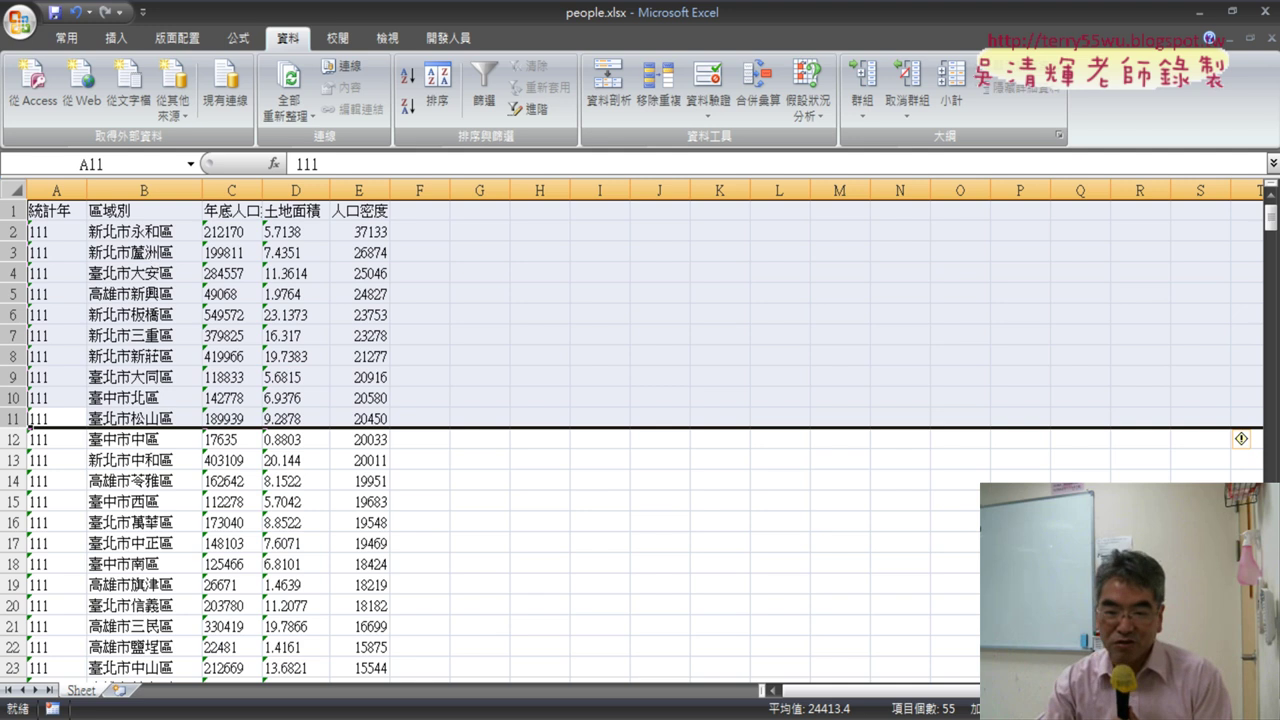
# Switch to the Google Docs course notes and highlight the example title 各鄉鎮市區人口密度 above its reference table
pyautogui.hotkey('alt', 'Tab')
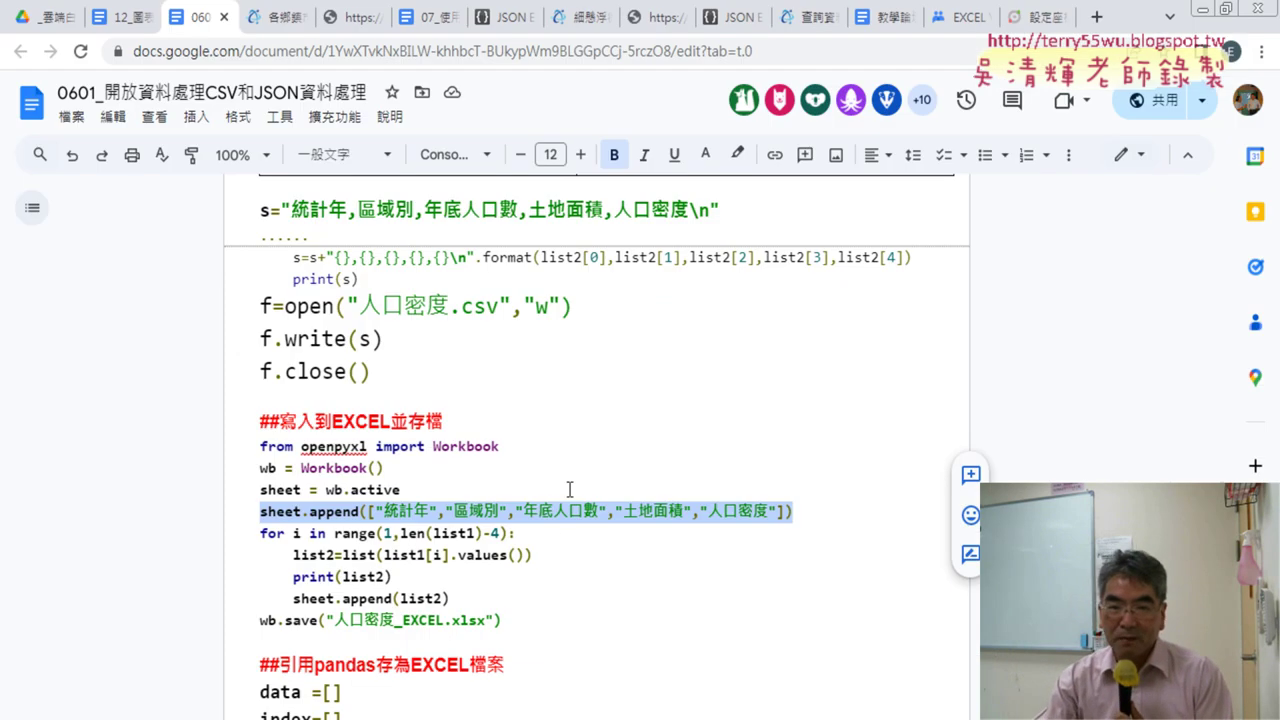
pyautogui.scroll(10, 568, 488)
pyautogui.scroll(5, 568, 488)
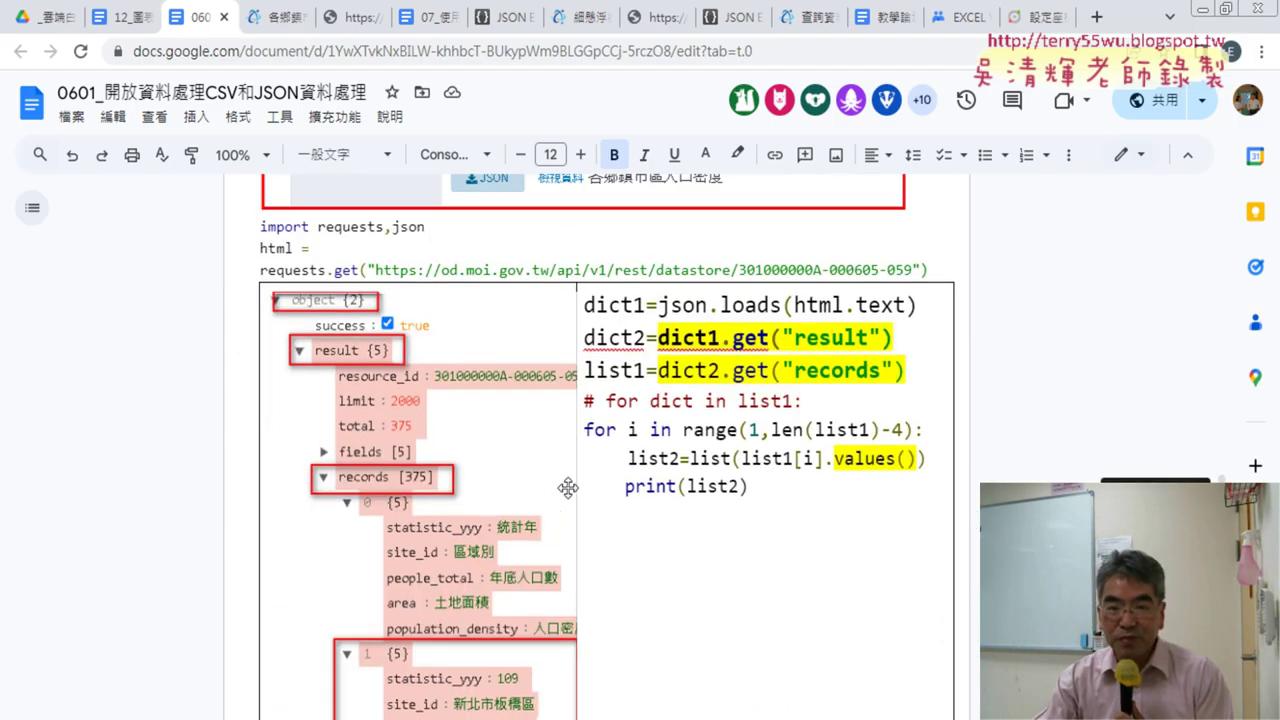
pyautogui.scroll(4, 568, 488)
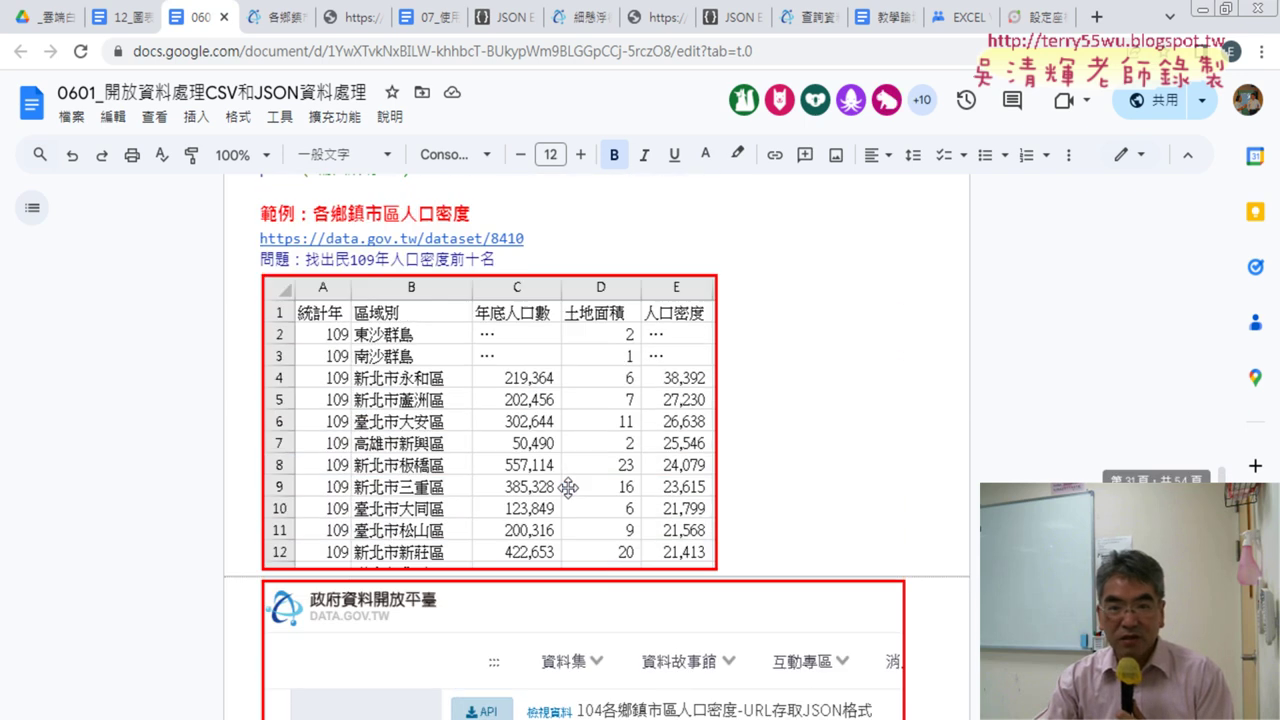
pyautogui.scroll(-1, 568, 488)
pyautogui.moveTo(311, 242); pyautogui.dragTo(478, 243)
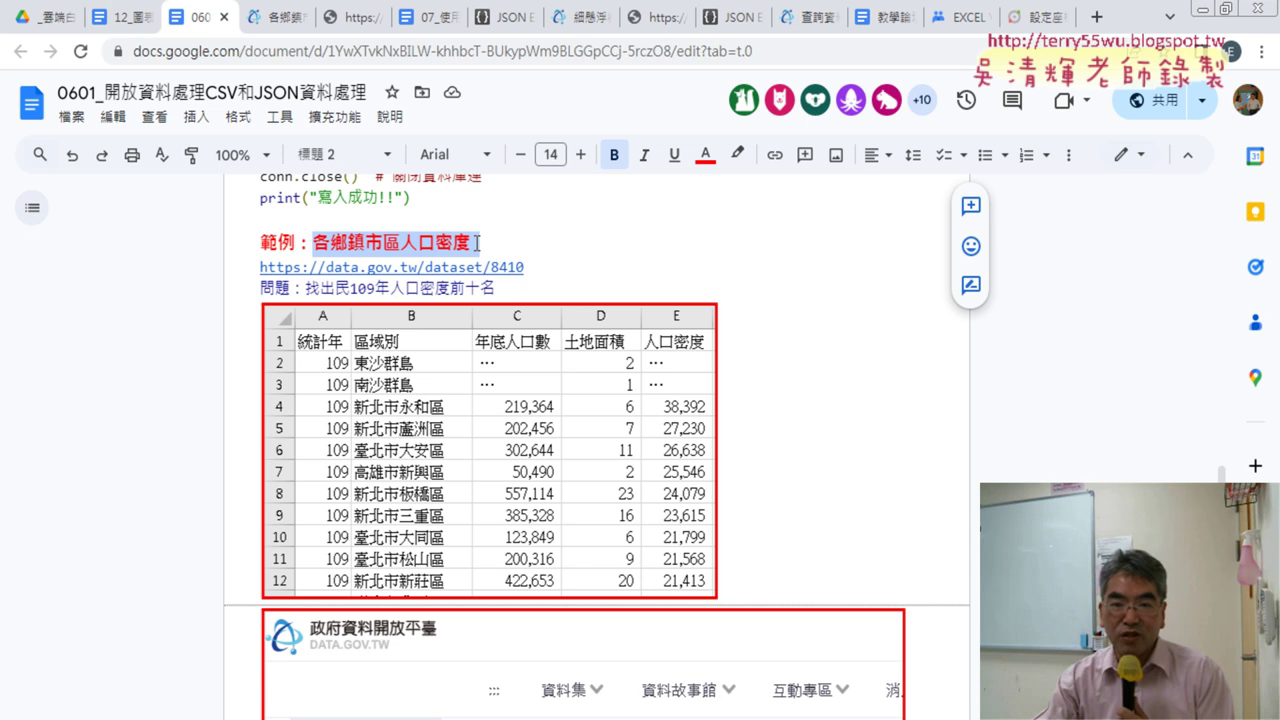
# In the course notes, highlight the requests.get lines and the code that parses the JSON records and prints list2
pyautogui.scroll(-6, 835, 414)
pyautogui.scroll(-2, 835, 414)
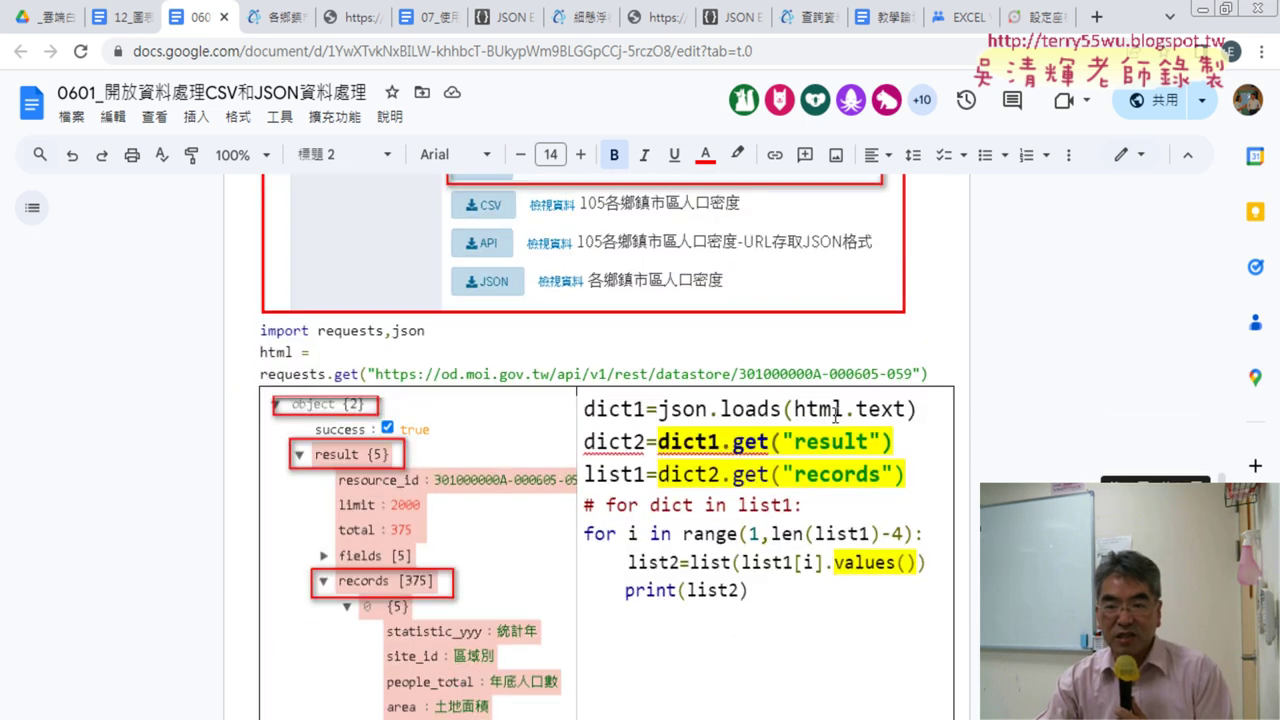
pyautogui.moveTo(256, 289); pyautogui.dragTo(935, 333)
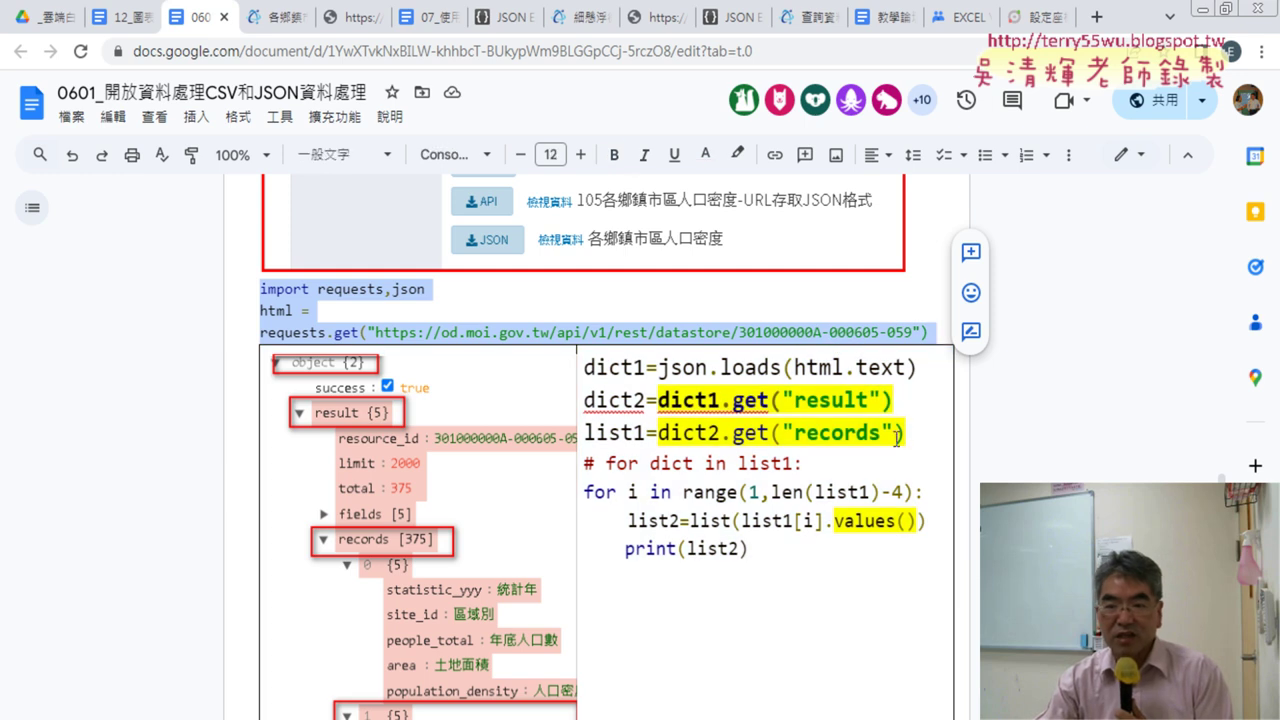
pyautogui.moveTo(792, 548); pyautogui.dragTo(583, 367)
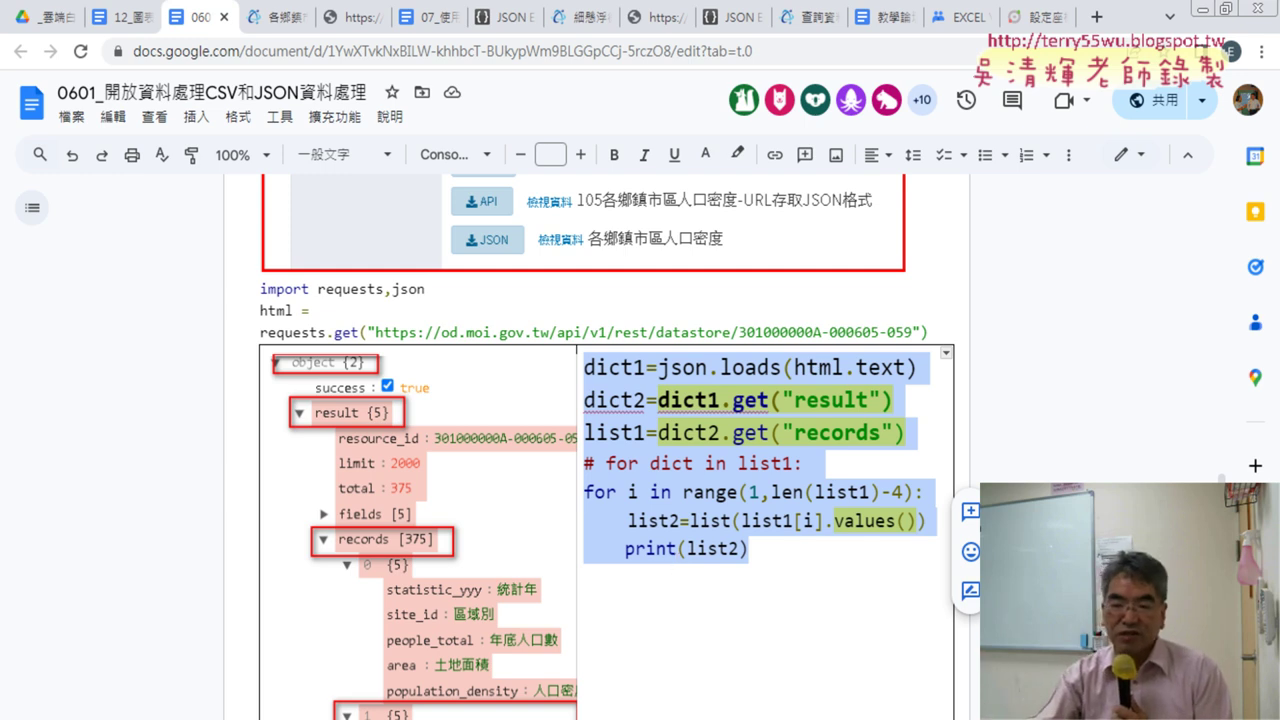
# Switch to Excel, select the first 人口密度 value in E2, and close the people.xlsx workbook
pyautogui.hotkey('alt', 'Tab')
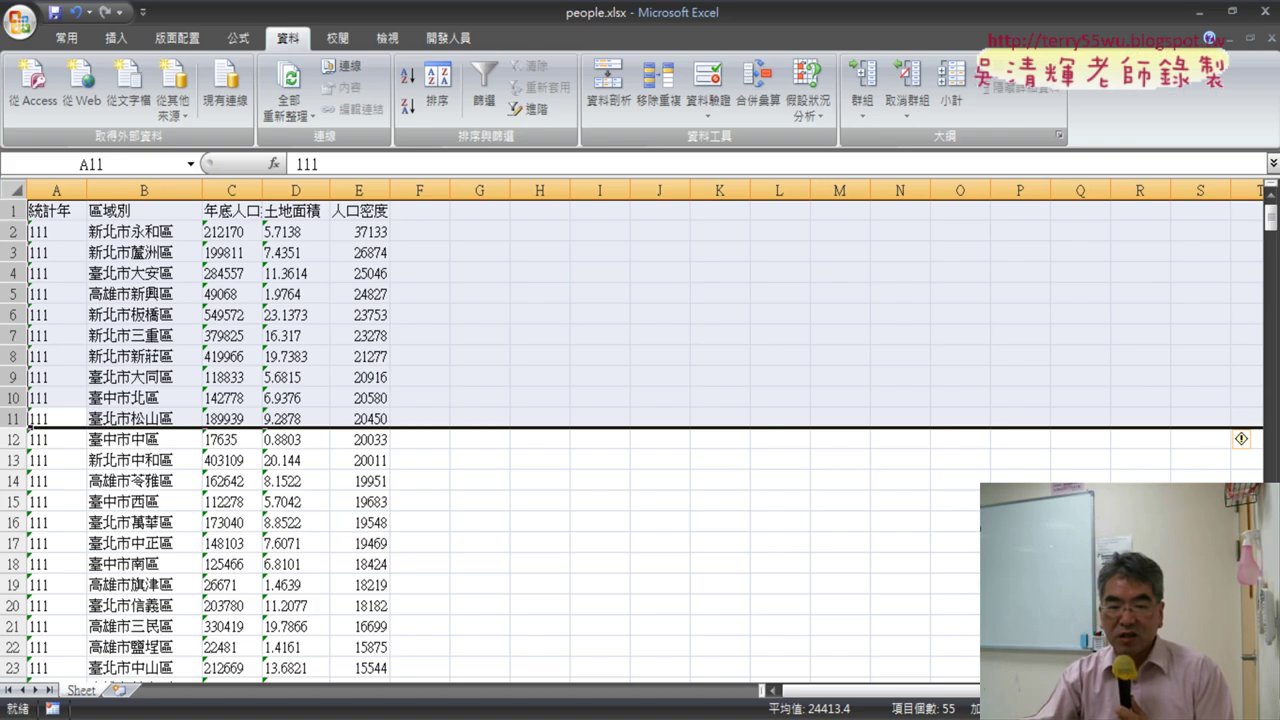
pyautogui.click(362, 232)
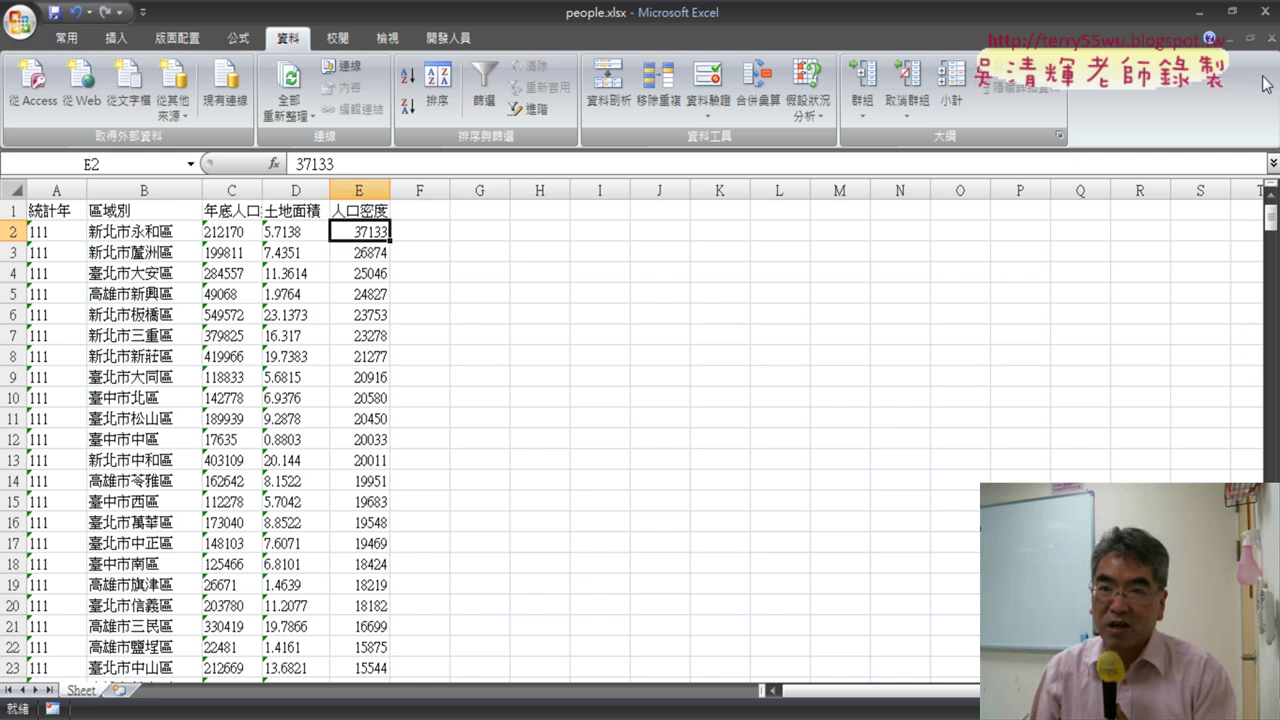
pyautogui.click(1264, 11)
pyautogui.click(645, 418)
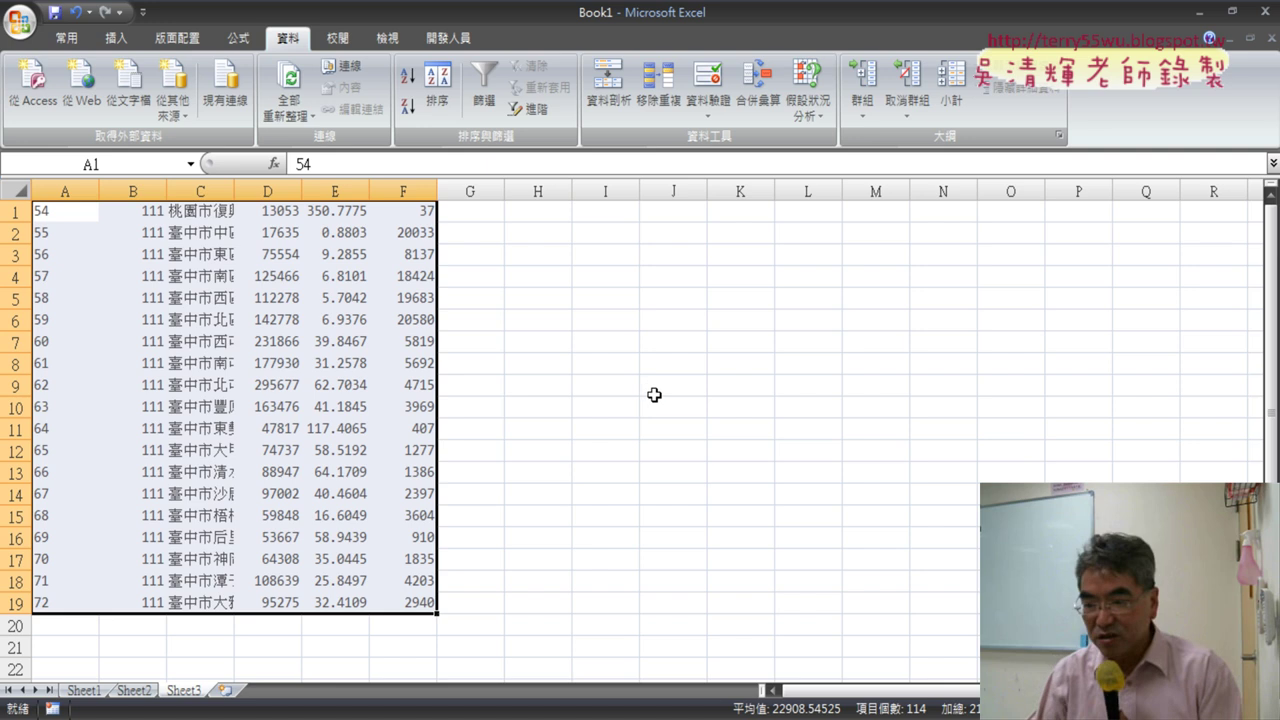
# Switch to the data.gov.tw dataset page in the browser and close the 檢視資料 details to view the resource download list
pyautogui.hotkey('alt', 'Tab')
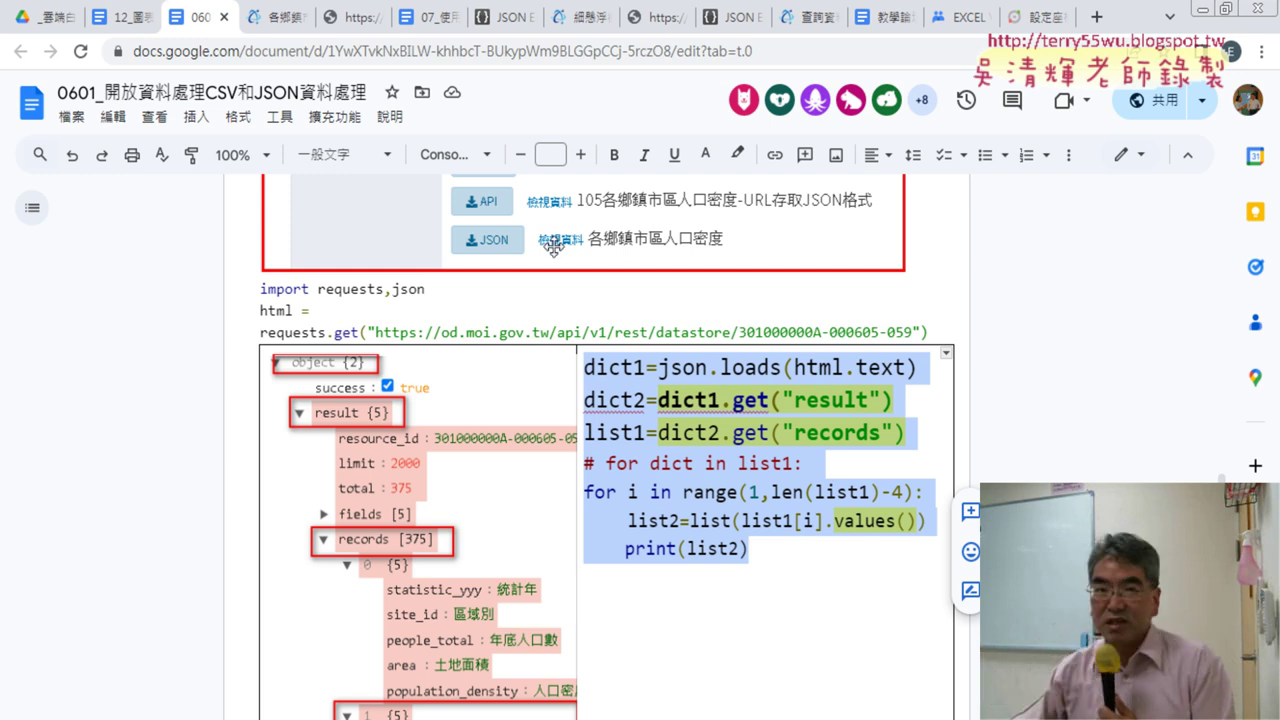
pyautogui.click(282, 18)
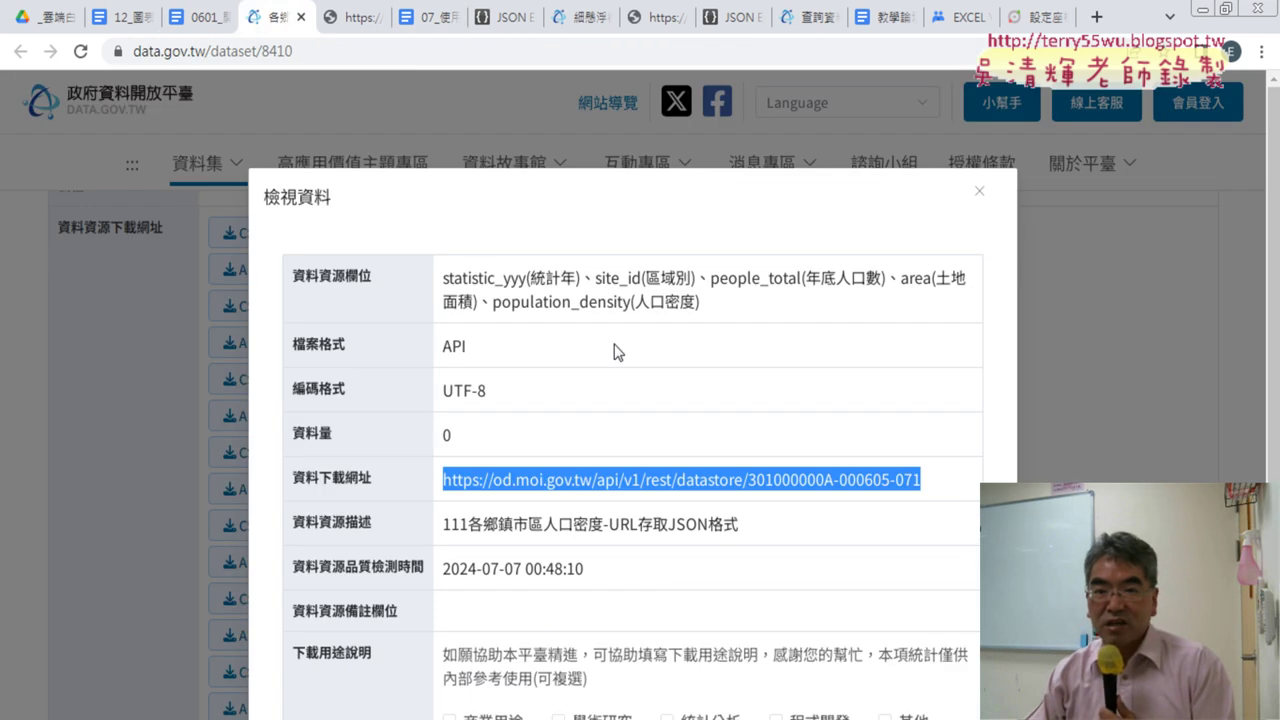
pyautogui.click(979, 193)
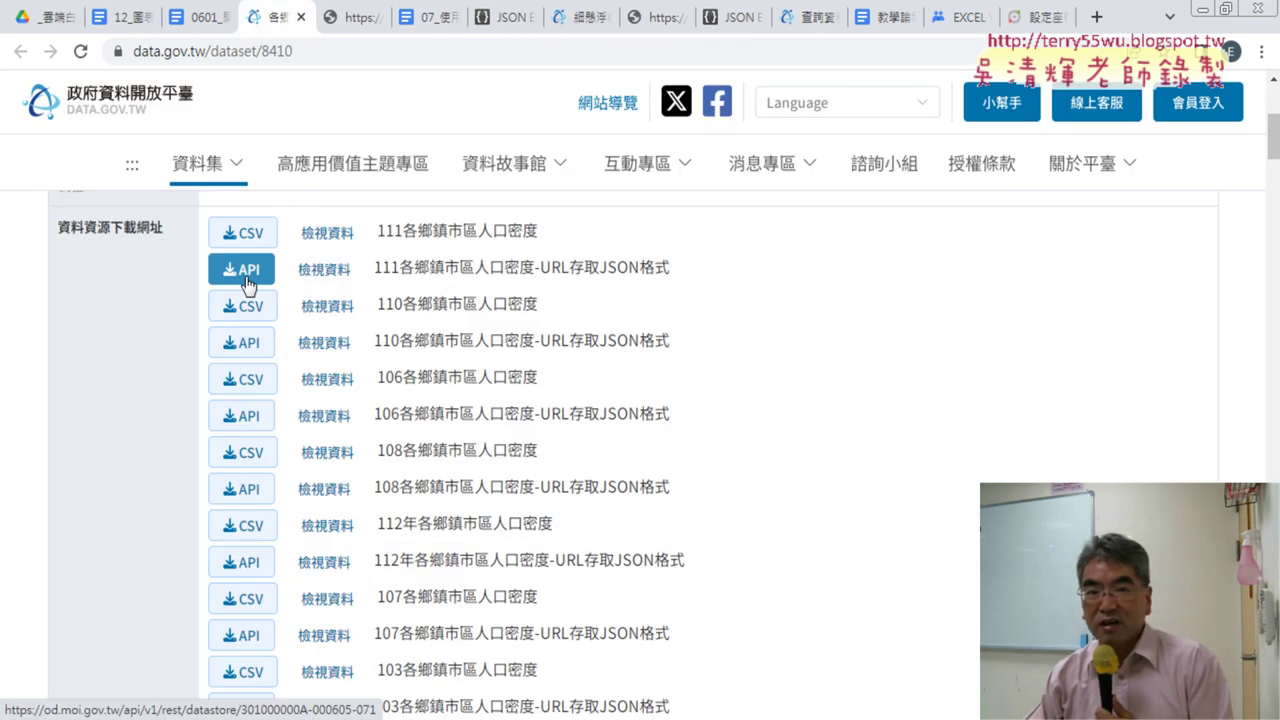